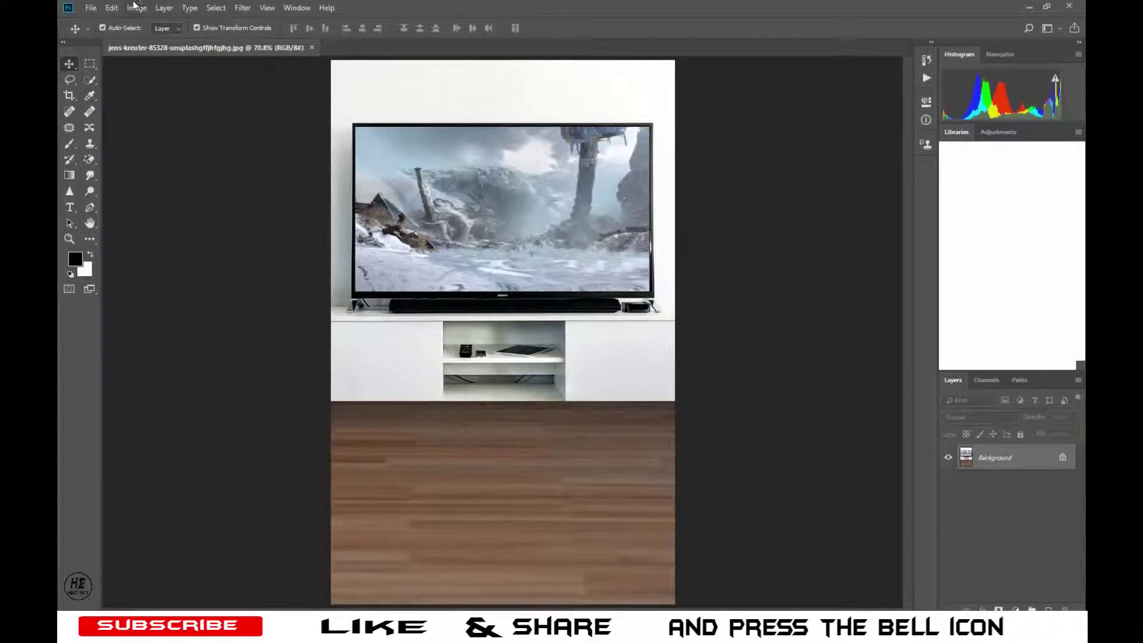
# Apply Brightness/Contrast to the TV-room photo: brightness -6, contrast 20.
pyautogui.click(137, 7)
pyautogui.moveTo(155, 41)
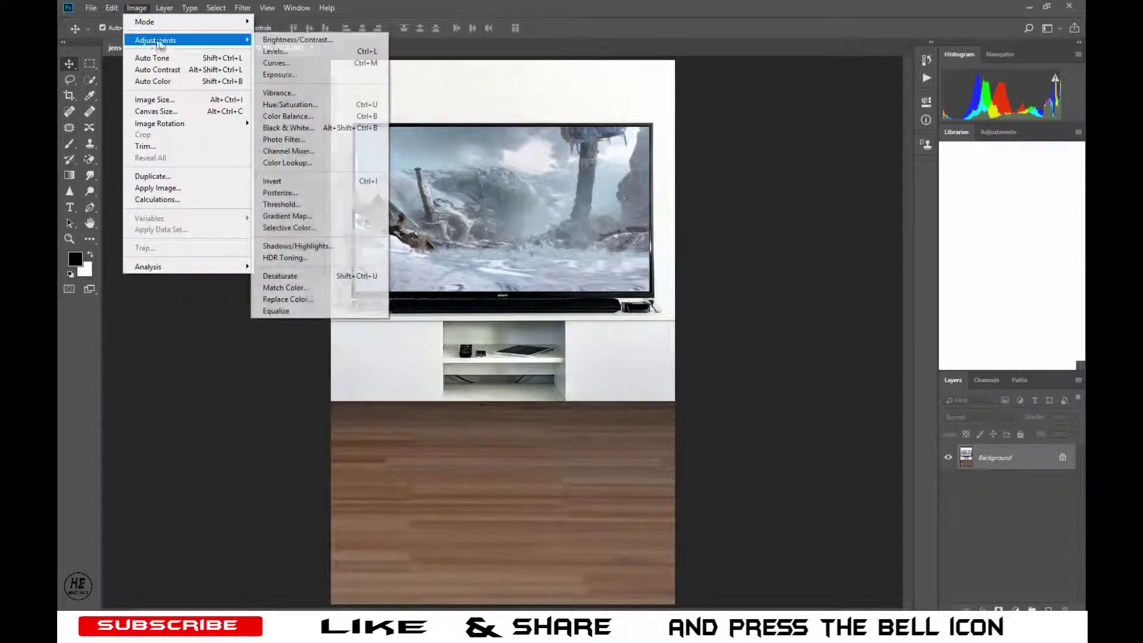
pyautogui.click(293, 40)
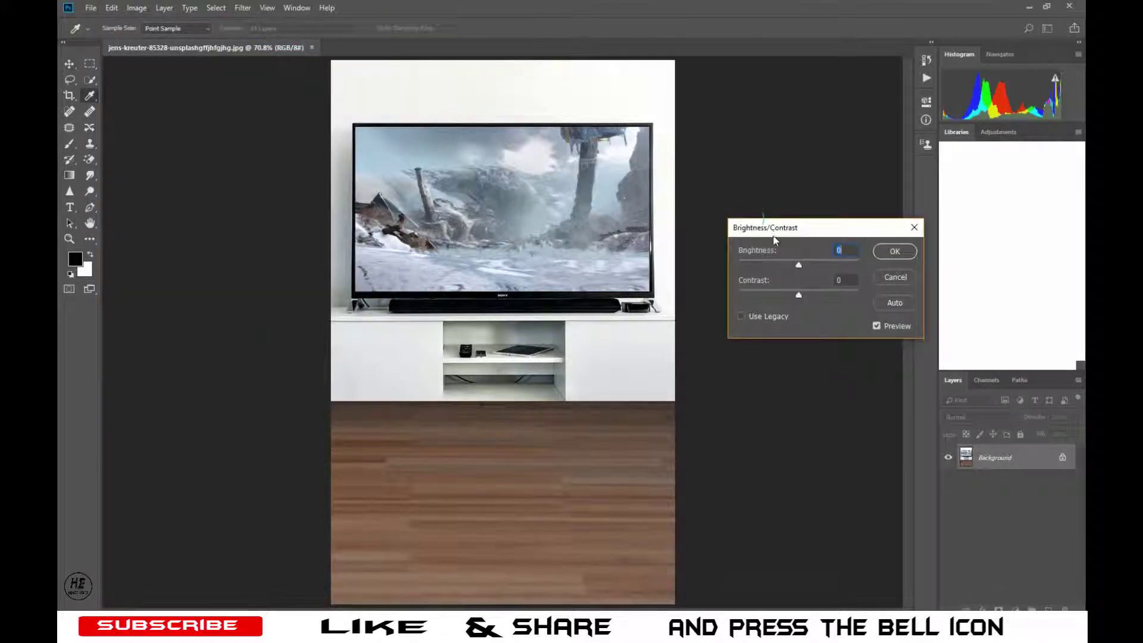
pyautogui.moveTo(840, 293); pyautogui.dragTo(837, 296)
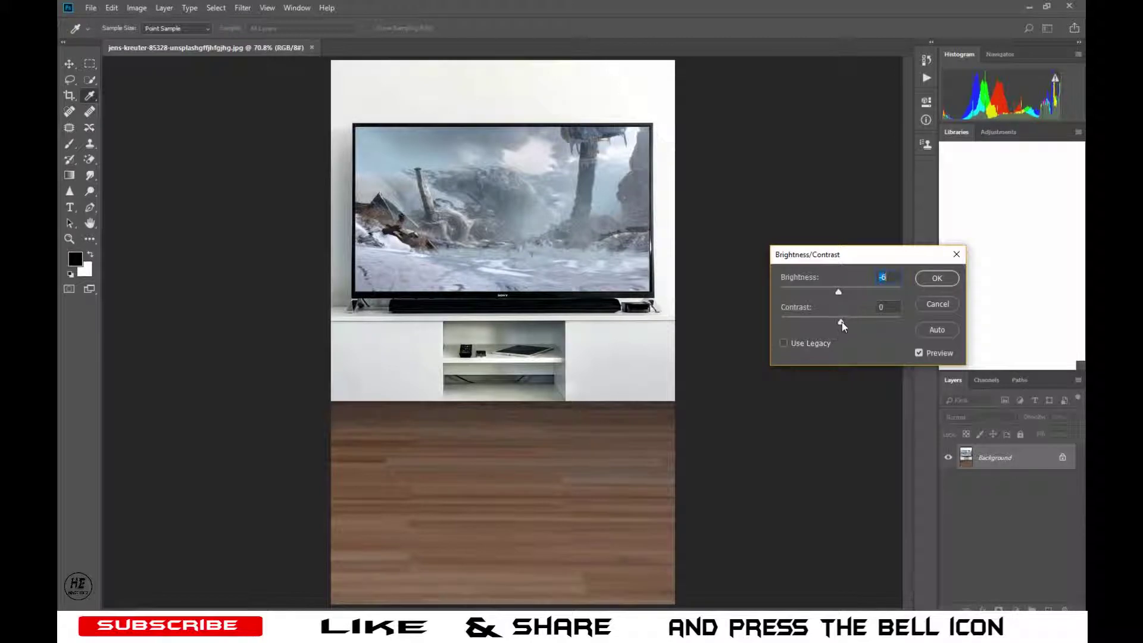
pyautogui.moveTo(841, 322); pyautogui.dragTo(848, 323)
pyautogui.press('v')
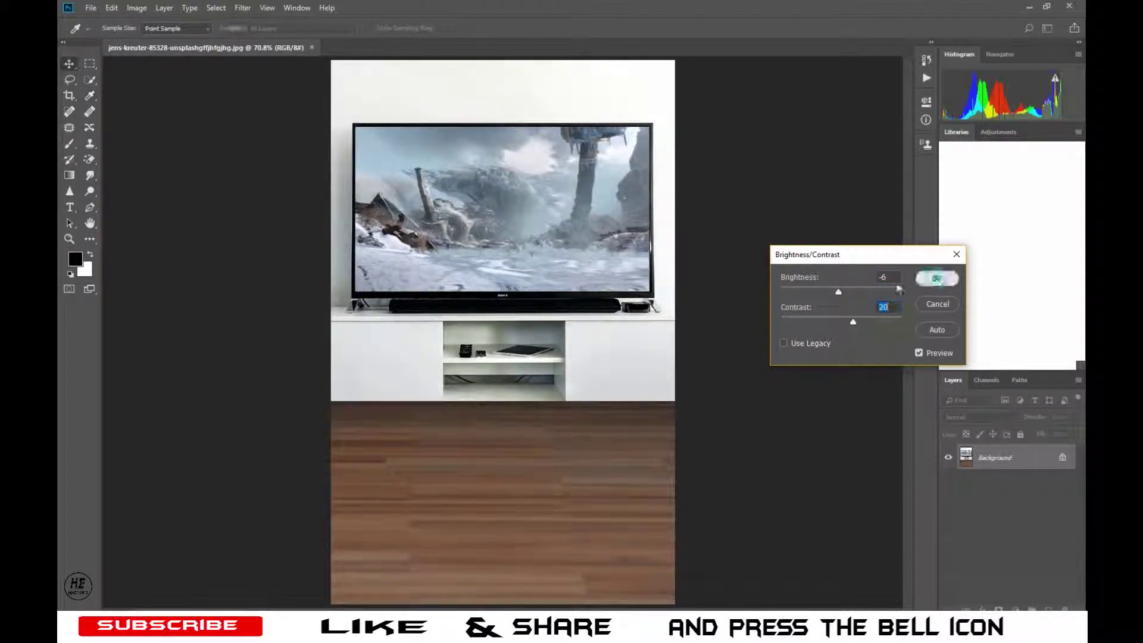
pyautogui.click(936, 278)
pyautogui.click(824, 281)
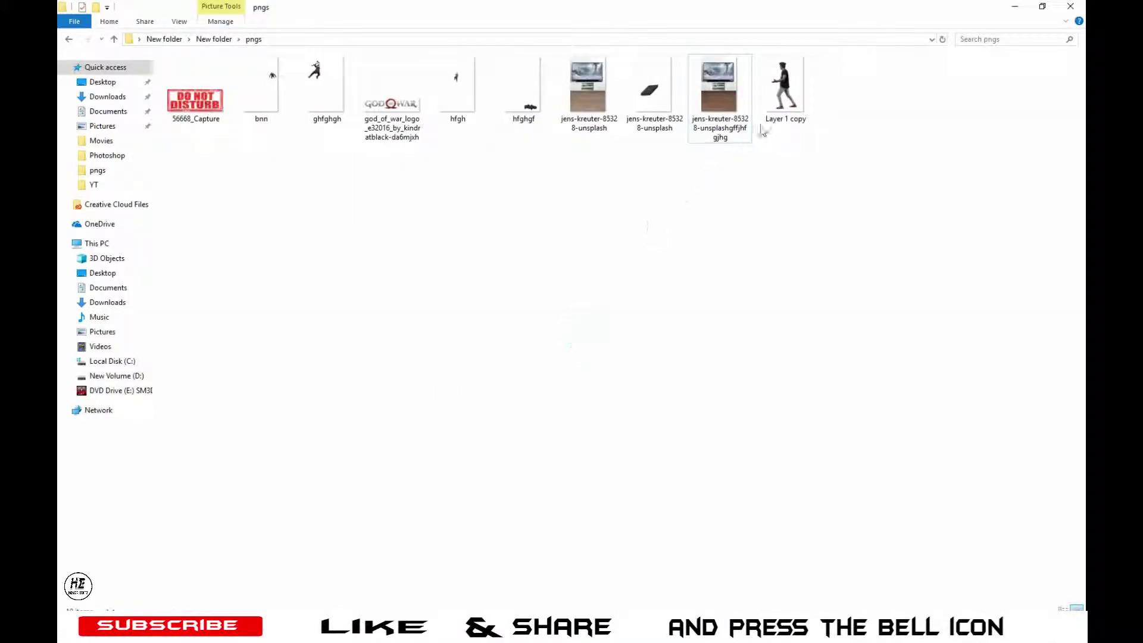
# Place 'Layer 1 copy.png' as a small walking man right of the cabinet, then duplicate its layer.
pyautogui.moveTo(791, 87)
pyautogui.mouseDown()
pyautogui.moveTo(244, 640)
pyautogui.moveTo(489, 426)
pyautogui.mouseUp()
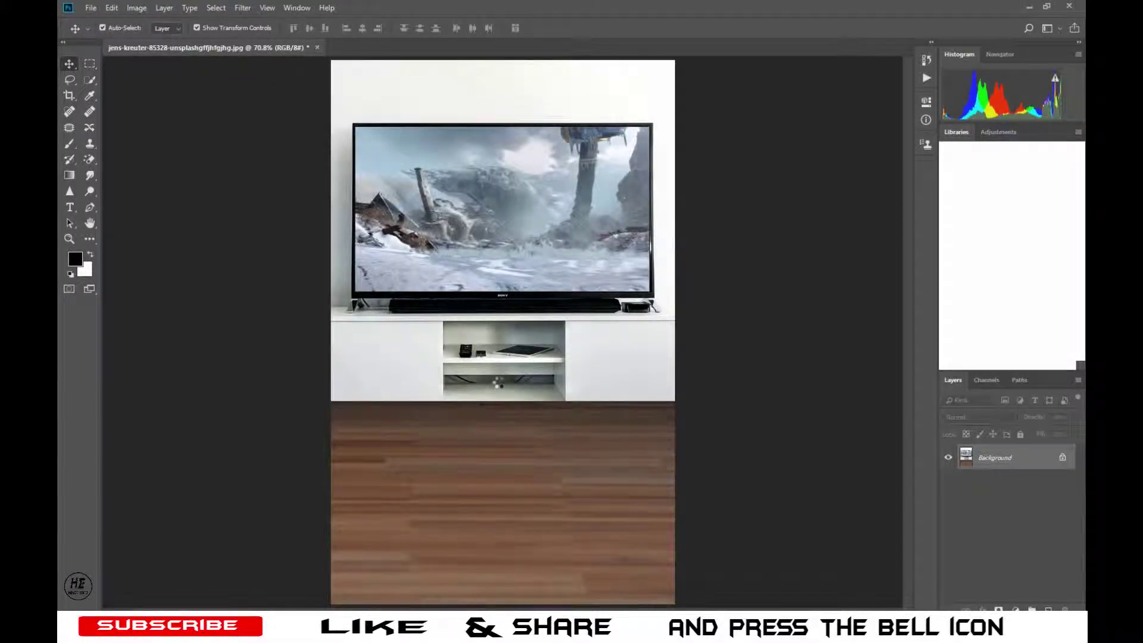
pyautogui.moveTo(502, 334); pyautogui.dragTo(604, 357)
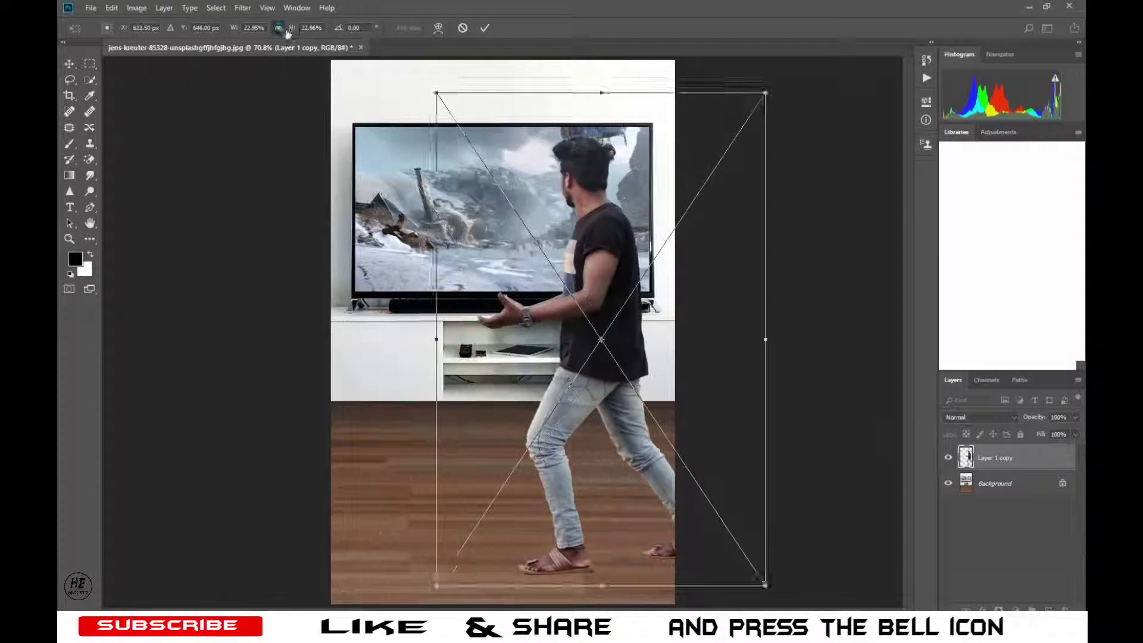
pyautogui.moveTo(434, 89); pyautogui.dragTo(503, 265)
pyautogui.moveTo(682, 397); pyautogui.dragTo(689, 387)
pyautogui.press('Return')
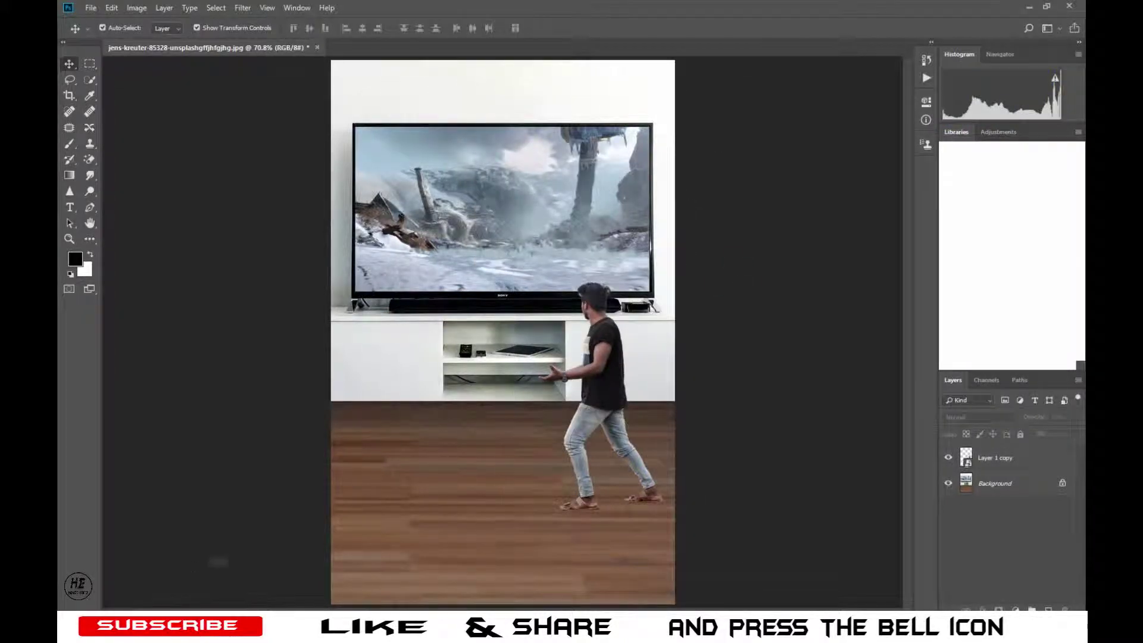
pyautogui.hotkey('alt', 'Tab')
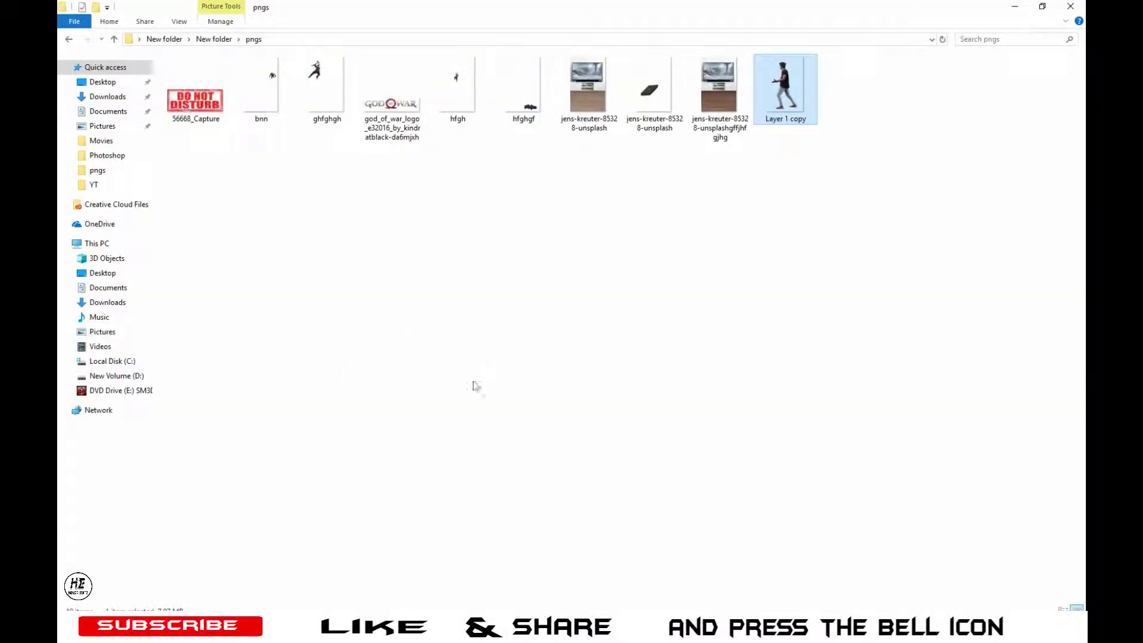
pyautogui.hotkey('alt', 'Tab')
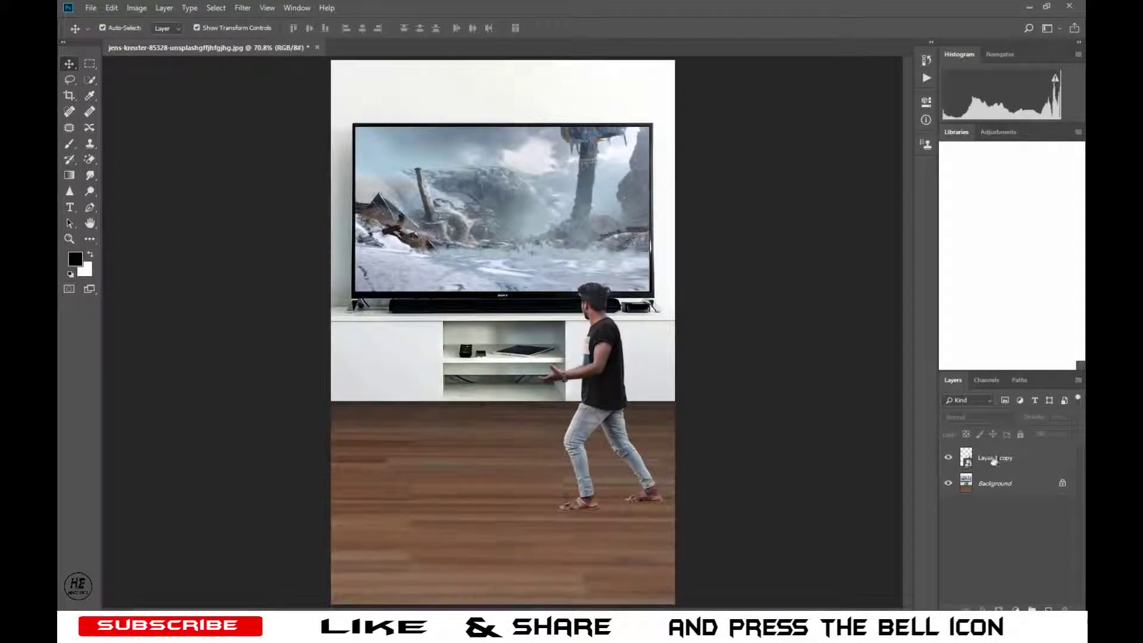
pyautogui.moveTo(985, 461); pyautogui.dragTo(1049, 606)
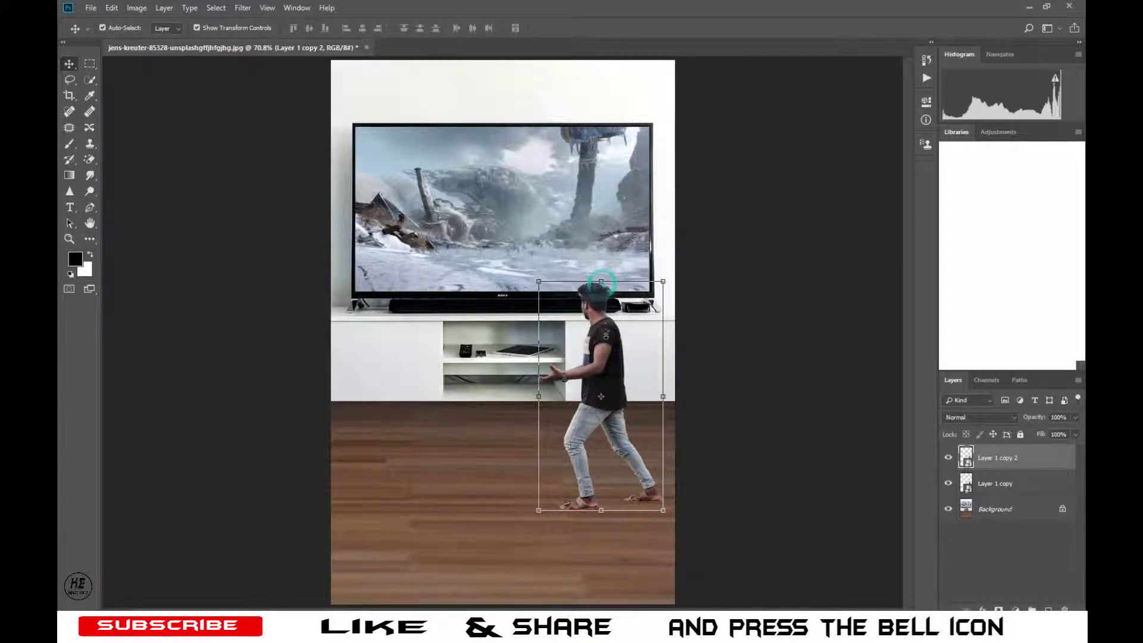
# Flip the duplicate man vertically below his feet and rotate it to line up.
pyautogui.moveTo(601, 283); pyautogui.dragTo(602, 319)
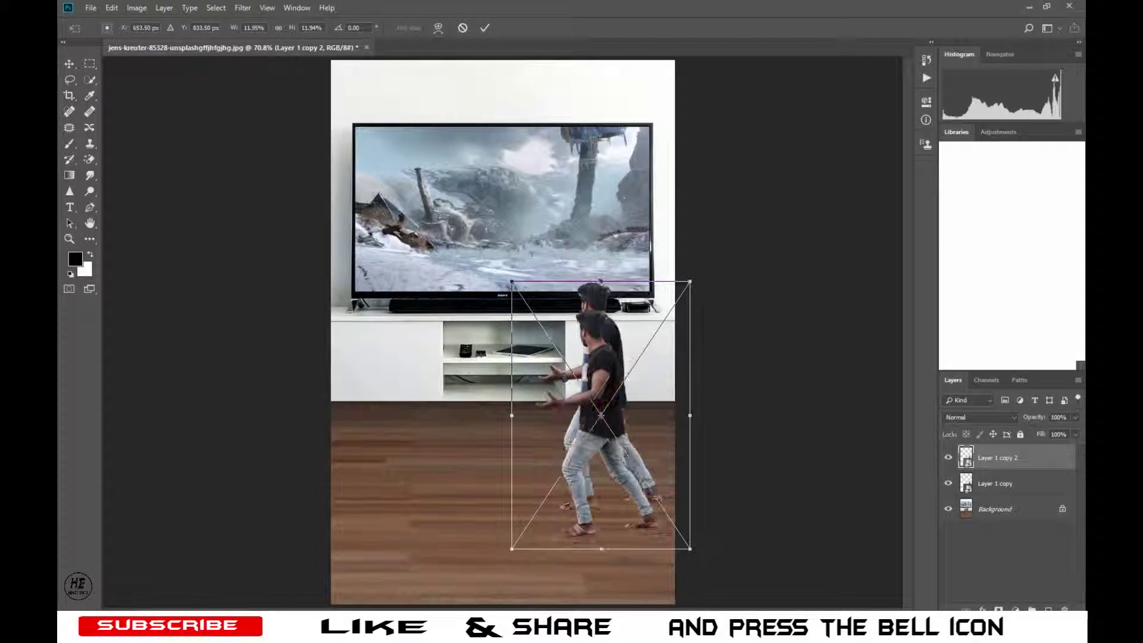
pyautogui.moveTo(603, 319); pyautogui.dragTo(601, 597)
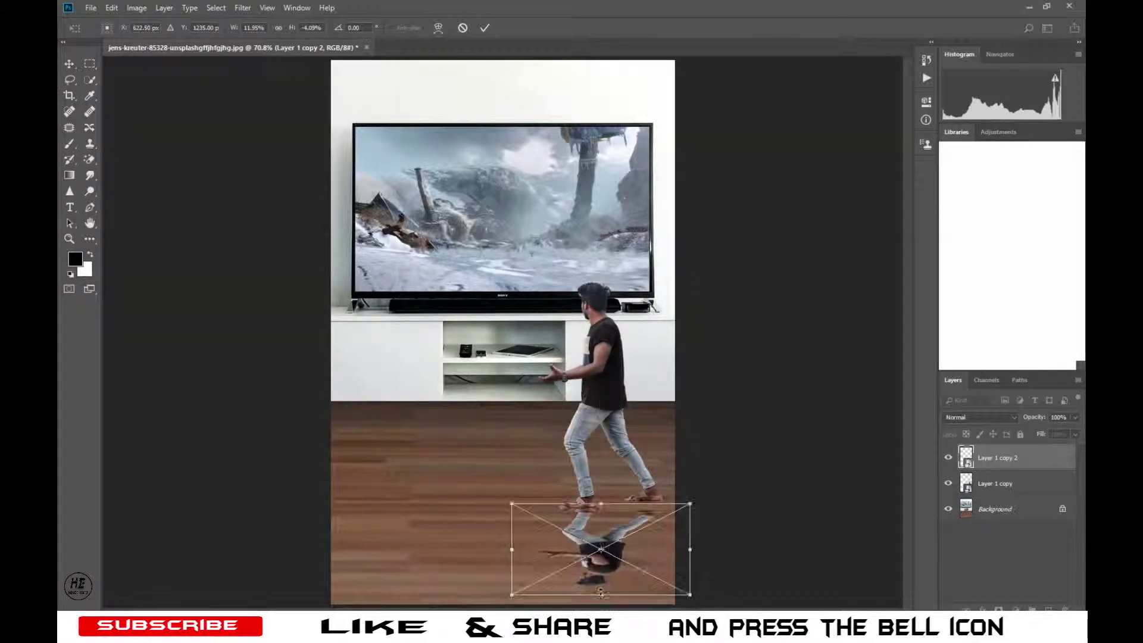
pyautogui.moveTo(697, 551); pyautogui.dragTo(668, 481)
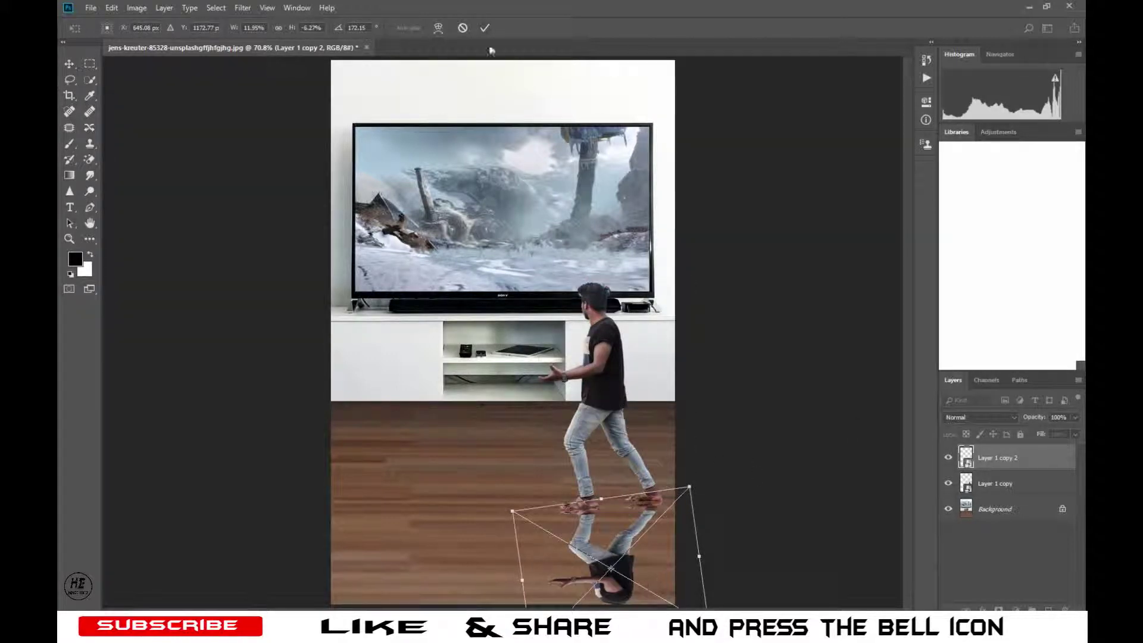
pyautogui.click(484, 28)
# Blacken the reflection with Hue/Saturation Lightness -100 and fade it to 17% opacity.
pyautogui.click(136, 7)
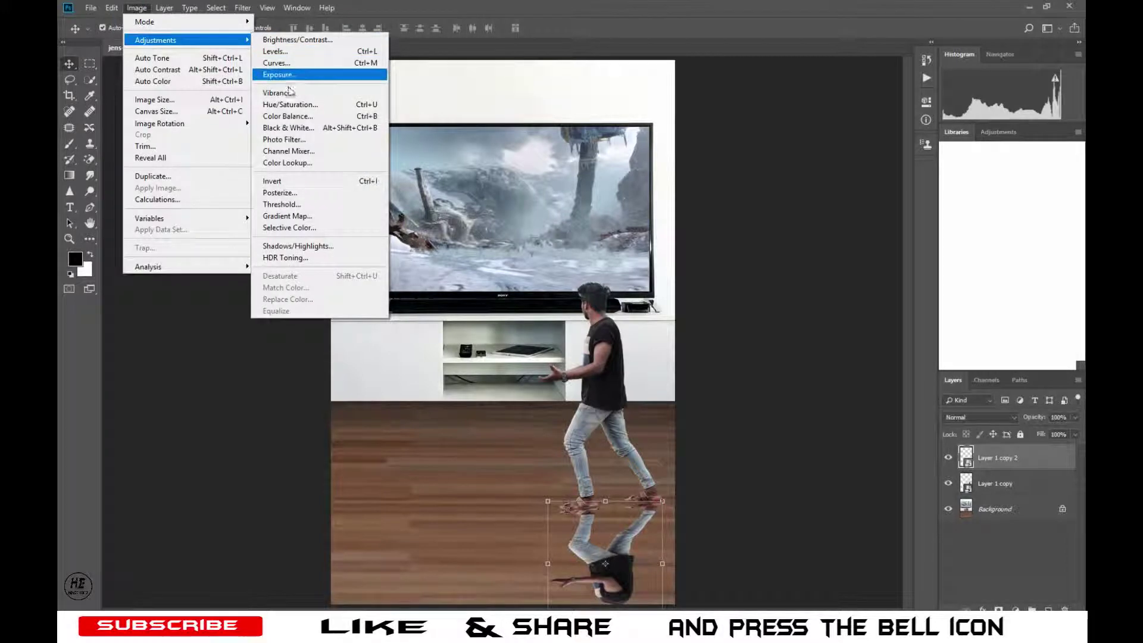
pyautogui.click(289, 106)
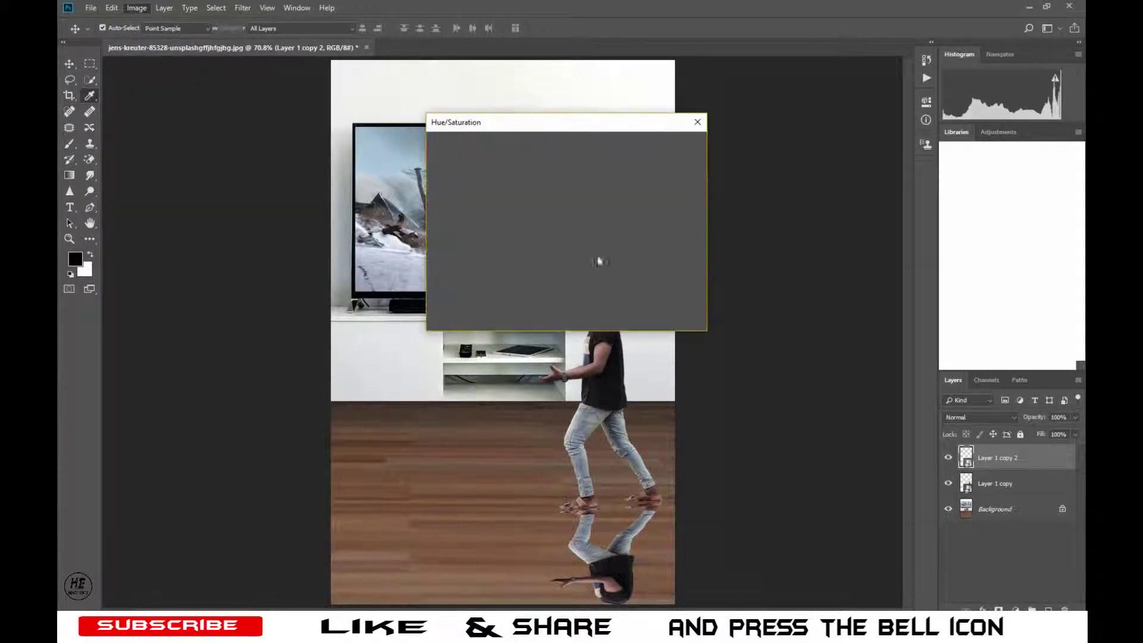
pyautogui.moveTo(543, 122); pyautogui.dragTo(744, 179)
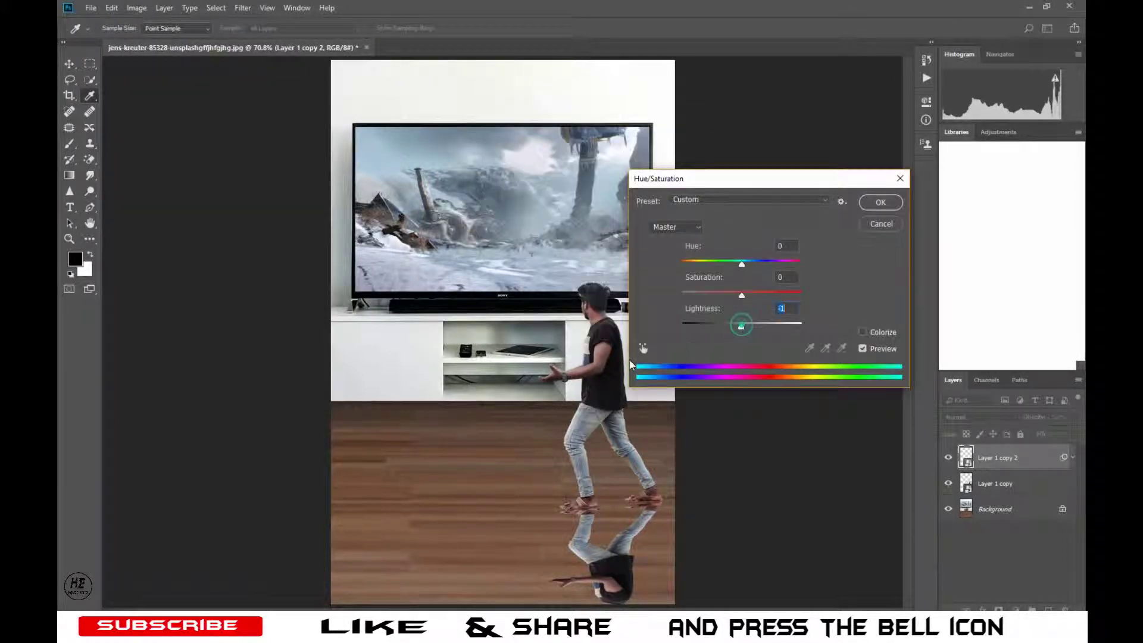
pyautogui.moveTo(629, 364); pyautogui.dragTo(612, 367)
pyautogui.click(870, 208)
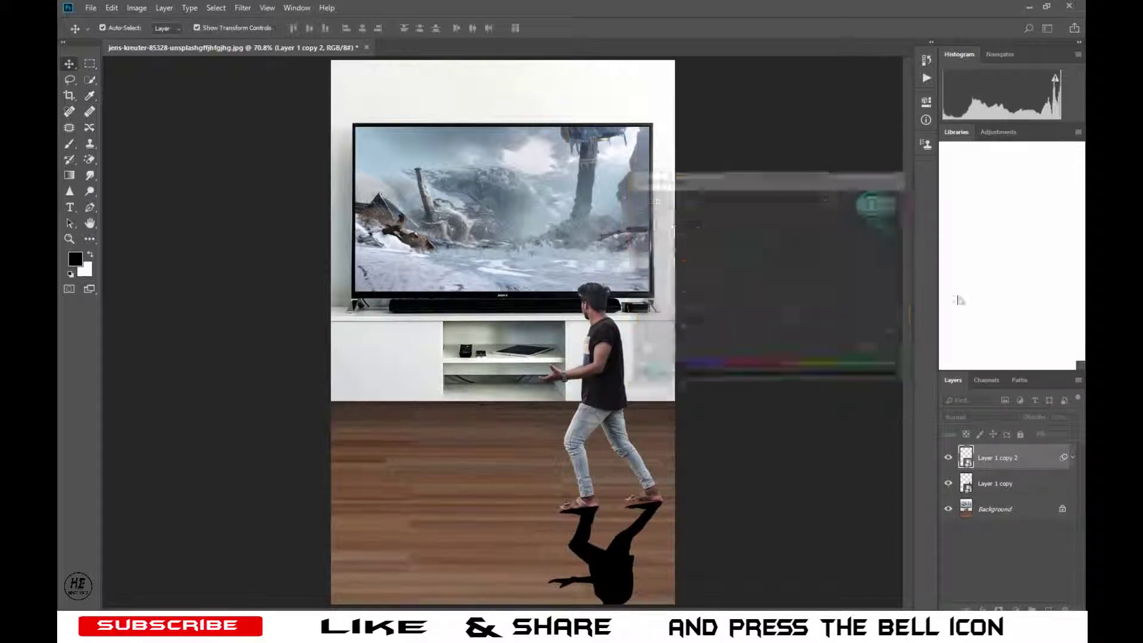
pyautogui.click(1075, 419)
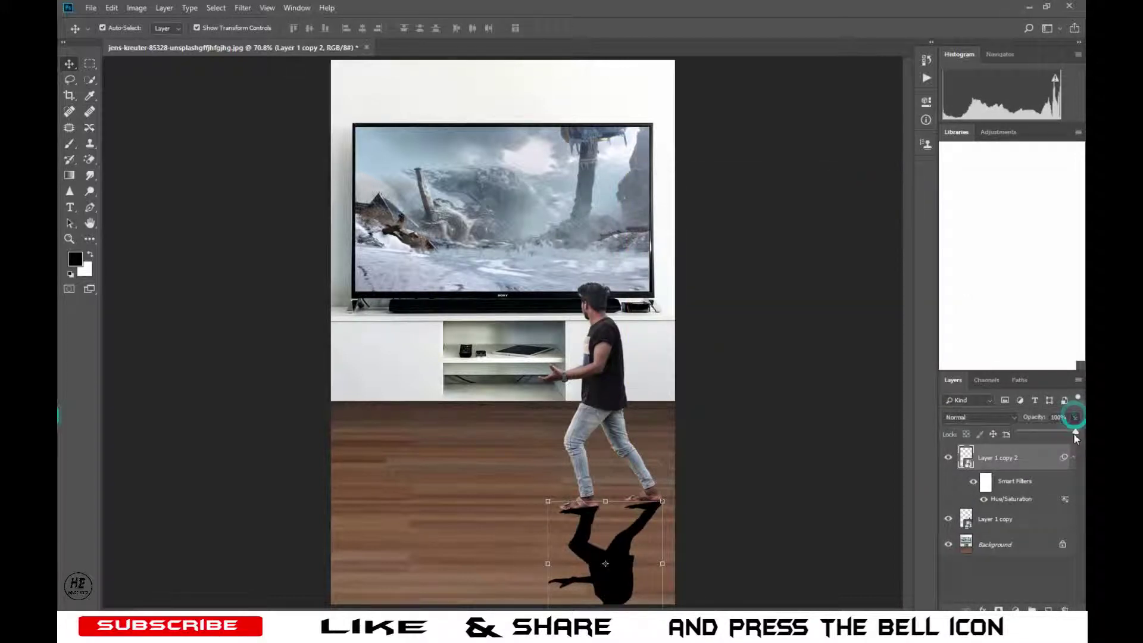
pyautogui.moveTo(1053, 433); pyautogui.dragTo(1033, 445)
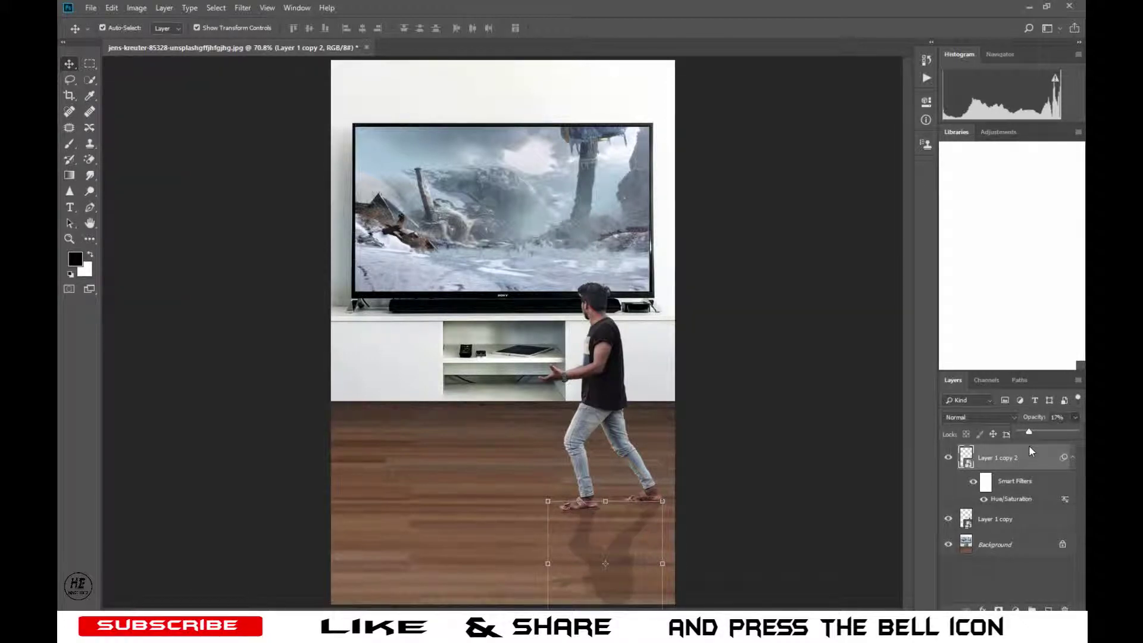
pyautogui.click(776, 346)
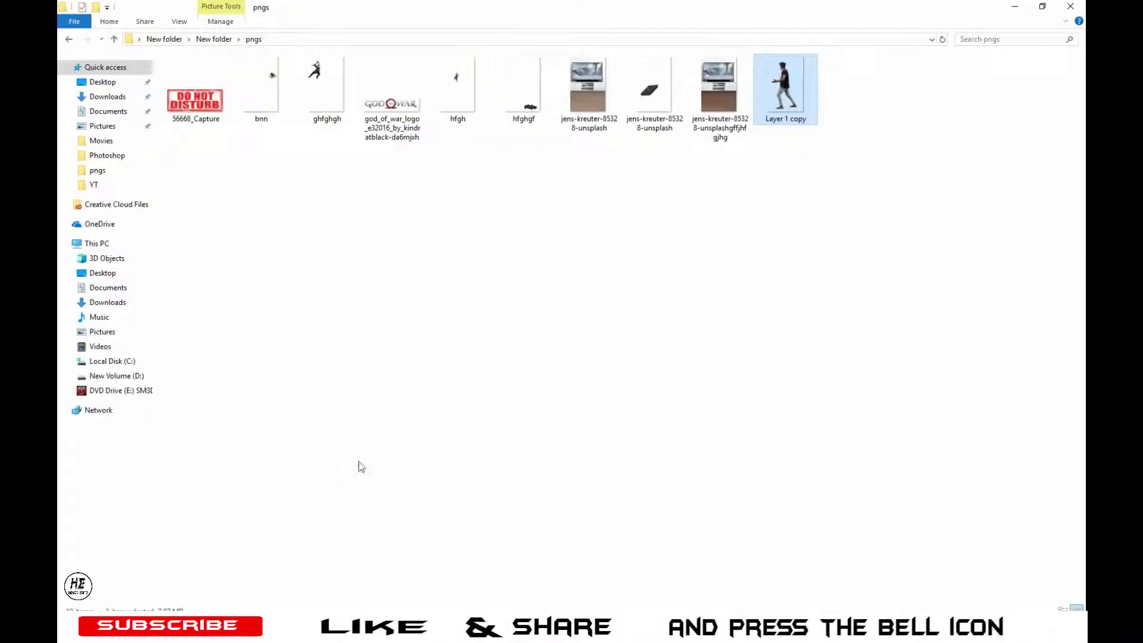
# Place the PS4 console cut-out tilted at the man's outstretched hands.
pyautogui.moveTo(655, 119); pyautogui.dragTo(649, 173)
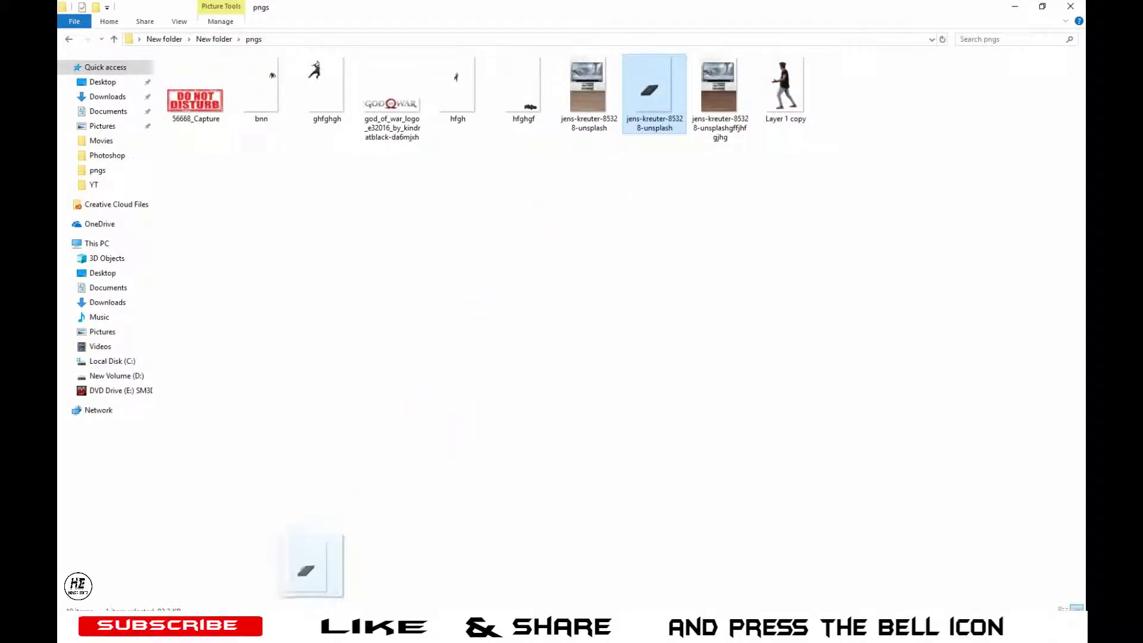
pyautogui.moveTo(648, 174)
pyautogui.mouseDown()
pyautogui.moveTo(287, 634)
pyautogui.moveTo(470, 379)
pyautogui.moveTo(482, 412)
pyautogui.moveTo(488, 401)
pyautogui.mouseUp()
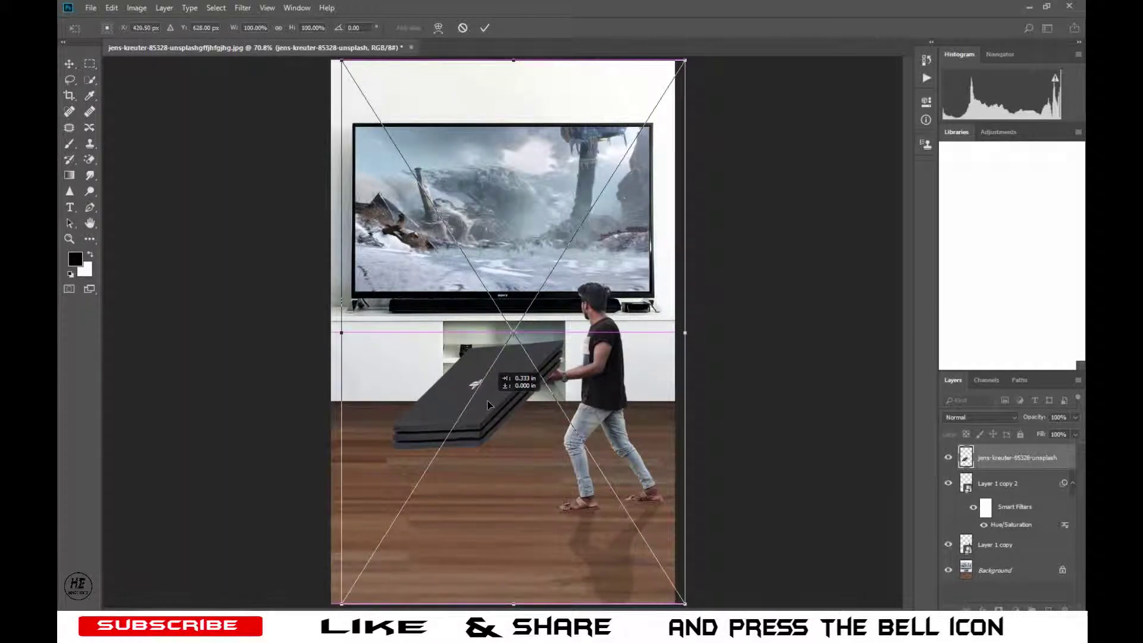
pyautogui.click(484, 27)
pyautogui.click(655, 298)
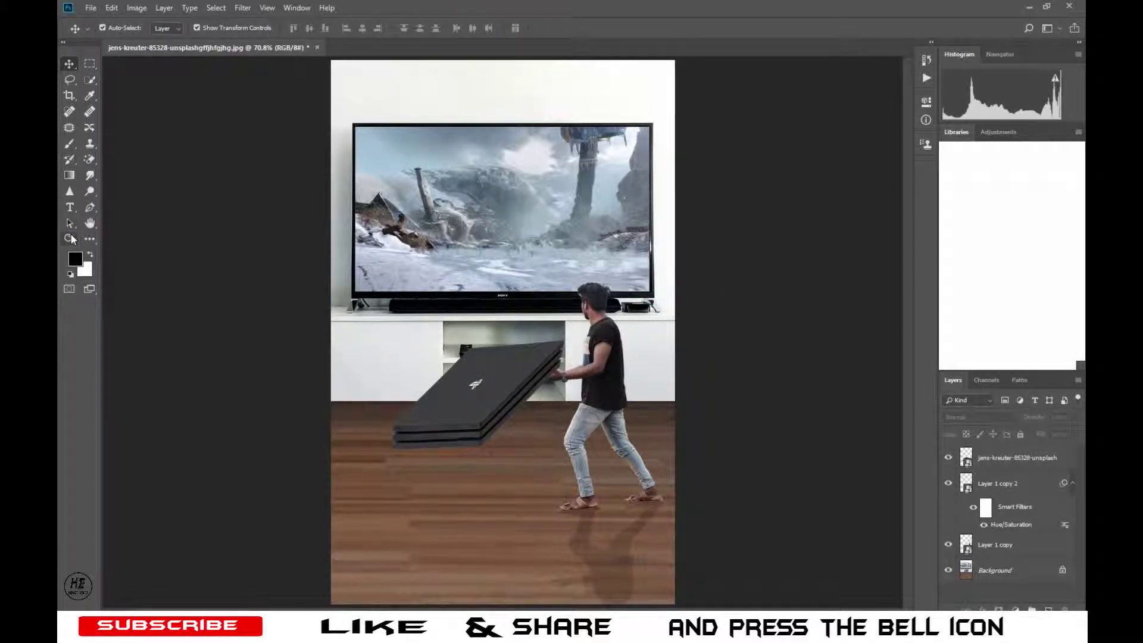
pyautogui.click(69, 238)
# Zoom in and lower the console layer's opacity to reveal the man's hand.
pyautogui.moveTo(555, 366); pyautogui.dragTo(646, 343)
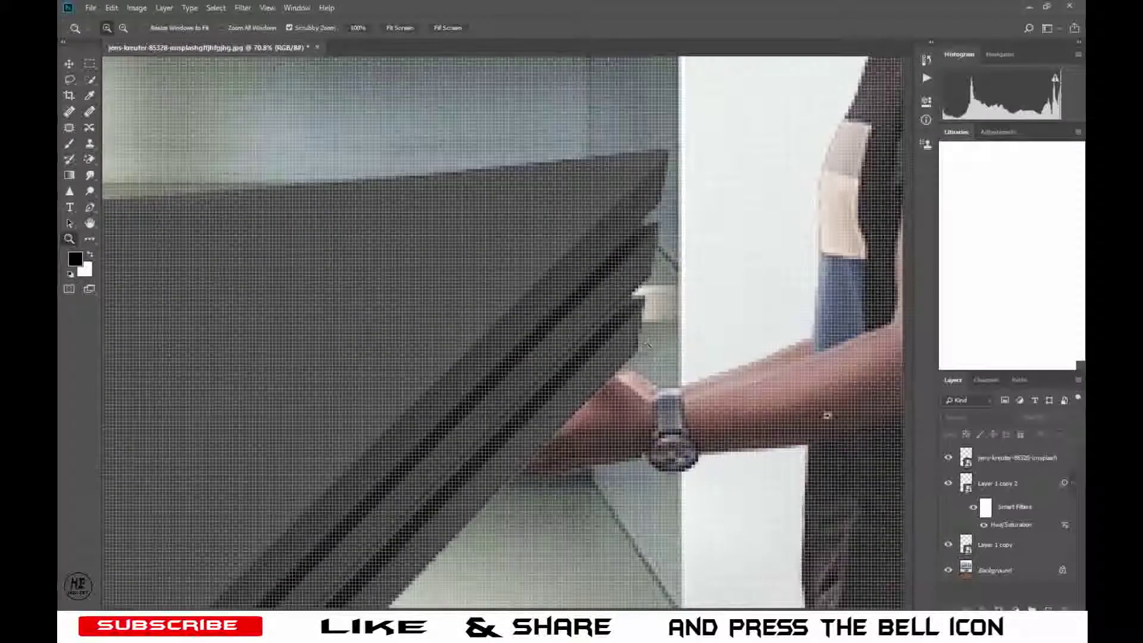
pyautogui.click(1021, 466)
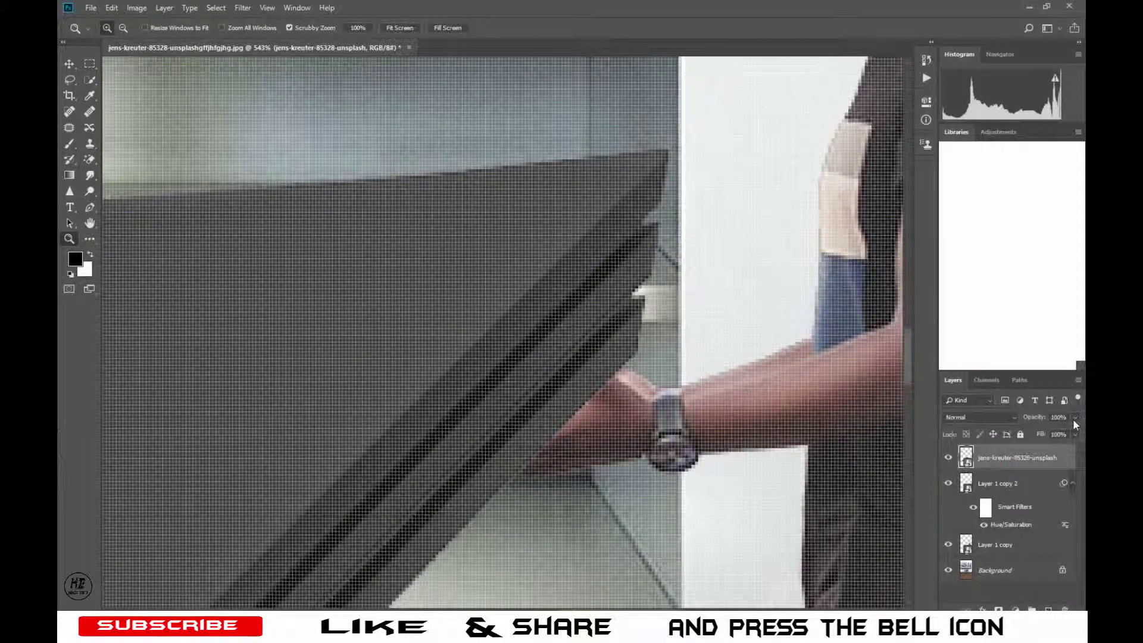
pyautogui.click(1074, 417)
pyautogui.moveTo(1073, 430); pyautogui.dragTo(1044, 444)
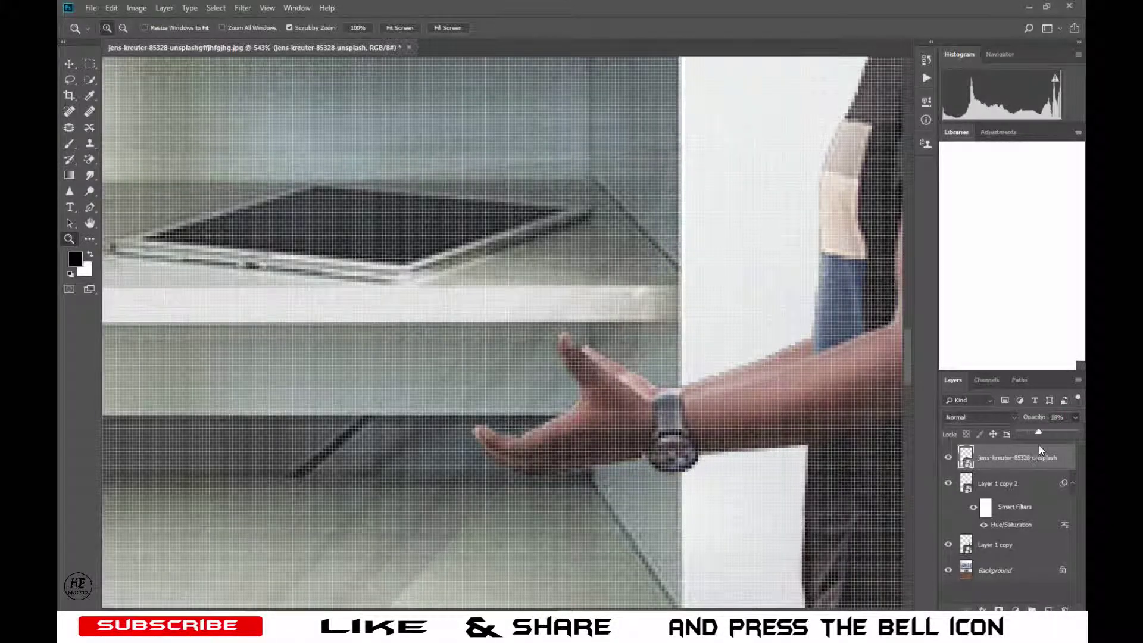
pyautogui.moveTo(1039, 446); pyautogui.dragTo(1041, 443)
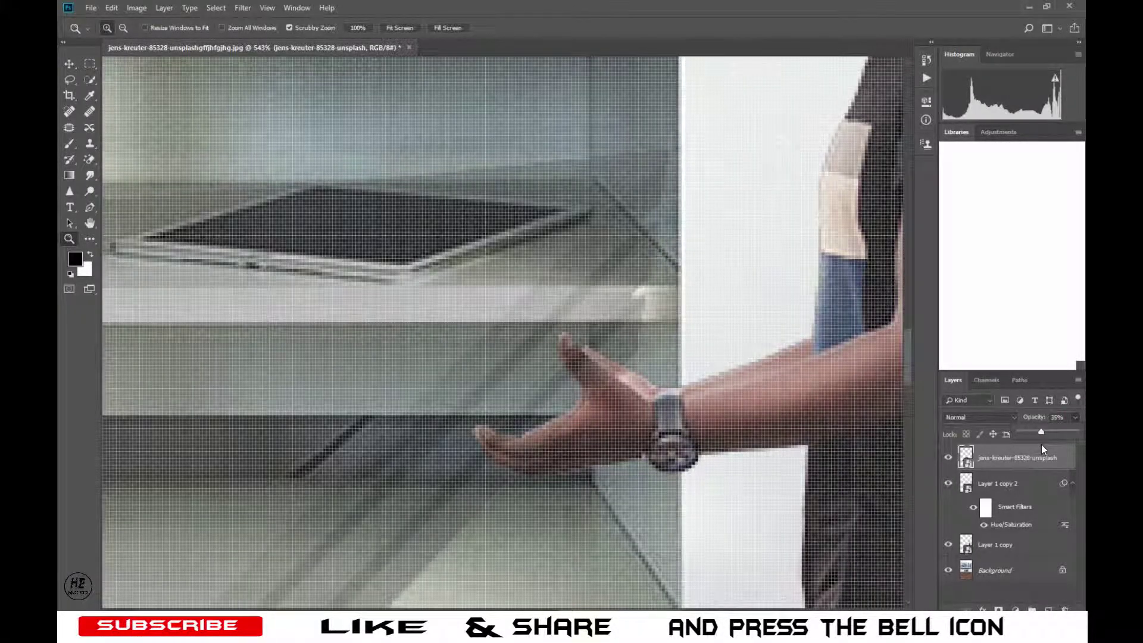
# Add a layer mask to the console, painting it away where the fingers overlap.
pyautogui.click(77, 146)
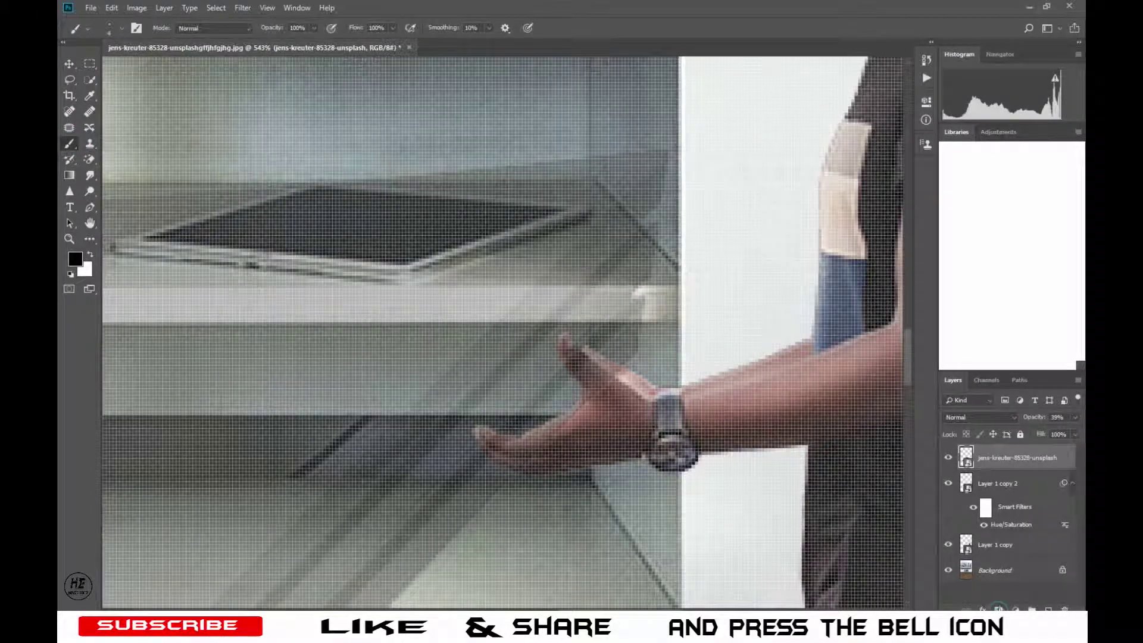
pyautogui.click(998, 609)
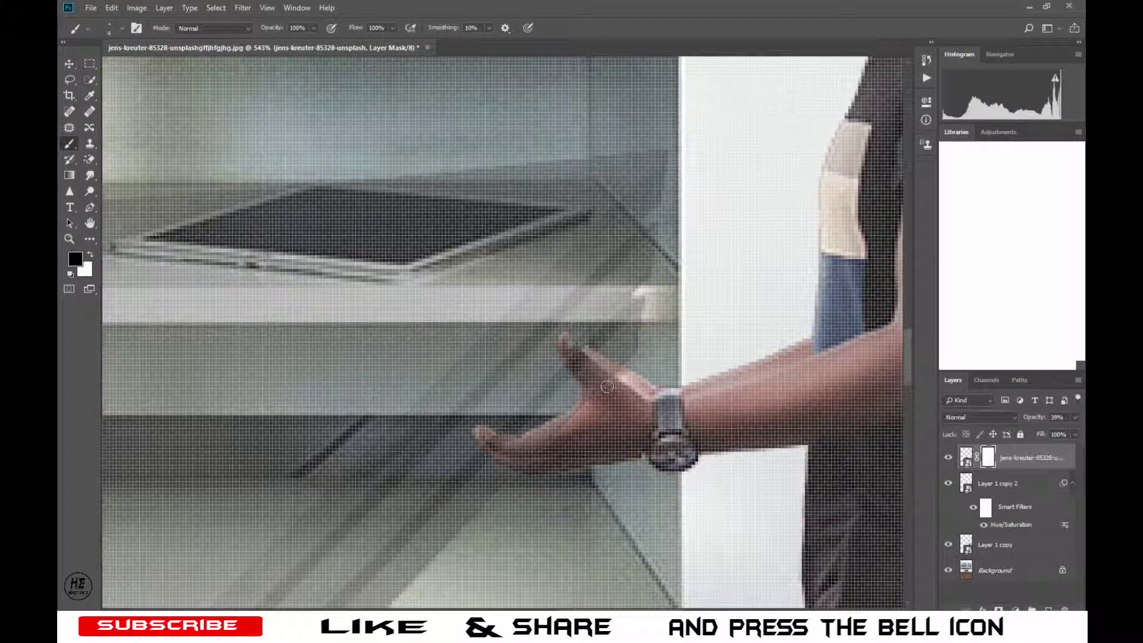
pyautogui.moveTo(595, 391); pyautogui.dragTo(573, 356)
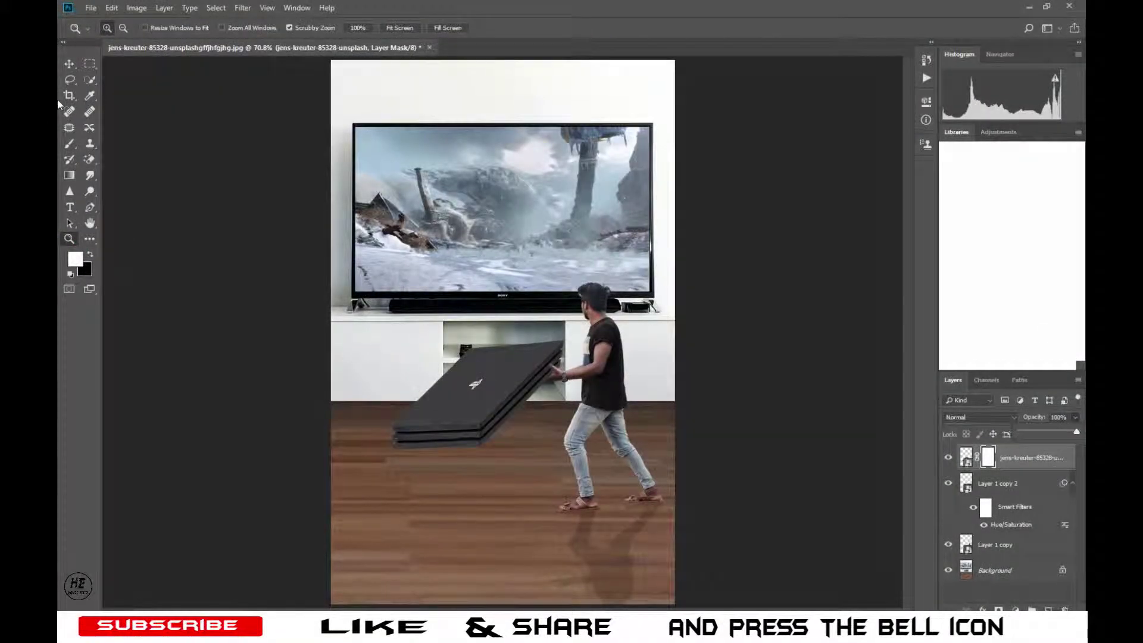
pyautogui.click(71, 64)
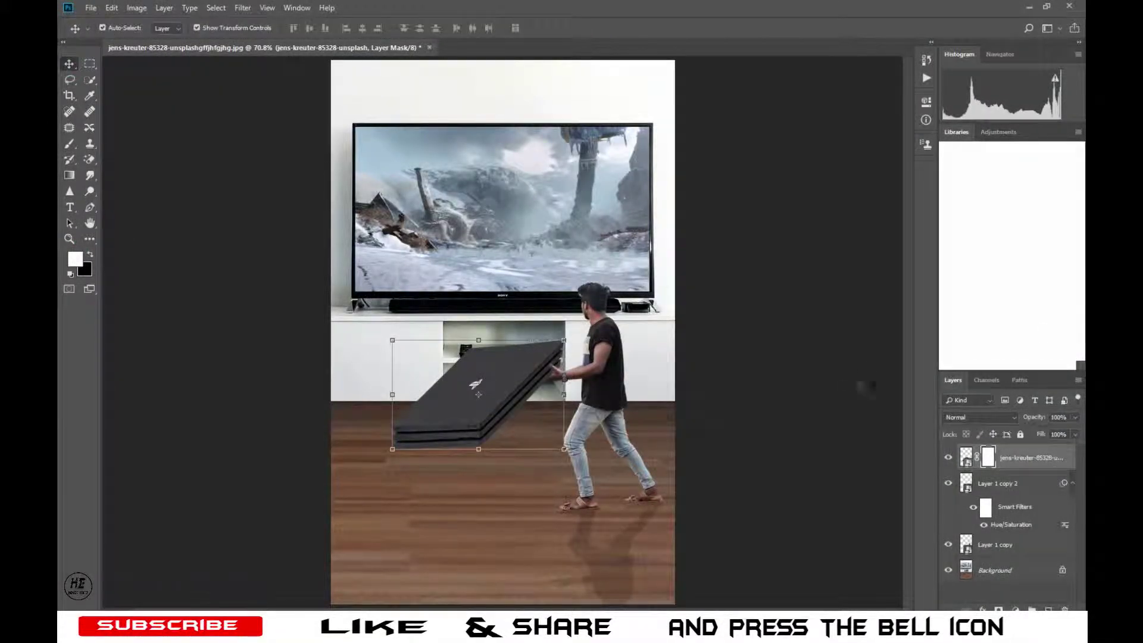
pyautogui.press('x')
pyautogui.click(866, 386)
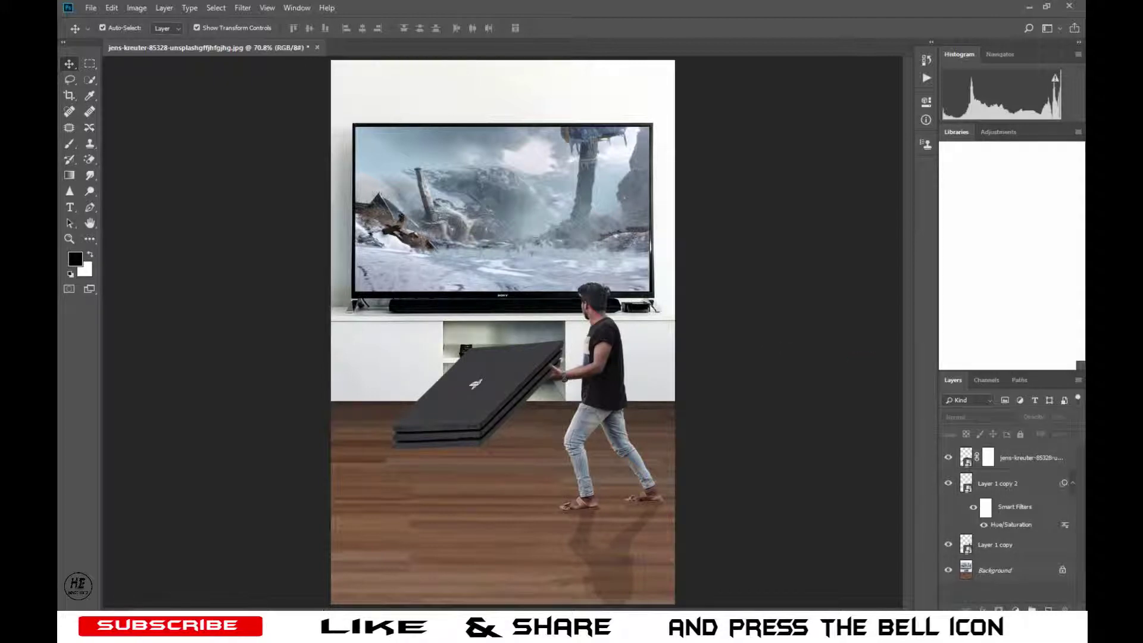
# Place the 'ghfghgh' axe warrior cut-out leaping from the TV's upper-left corner.
pyautogui.hotkey('alt', 'Tab')
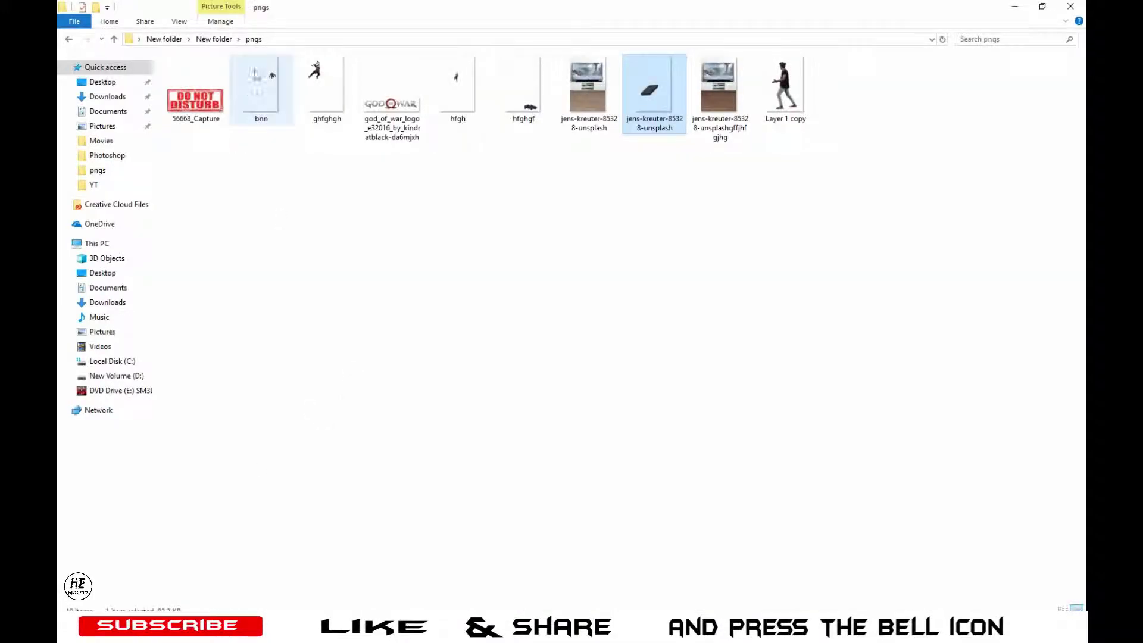
pyautogui.moveTo(327, 89)
pyautogui.mouseDown()
pyautogui.moveTo(298, 630)
pyautogui.moveTo(389, 323)
pyautogui.moveTo(421, 325)
pyautogui.mouseUp()
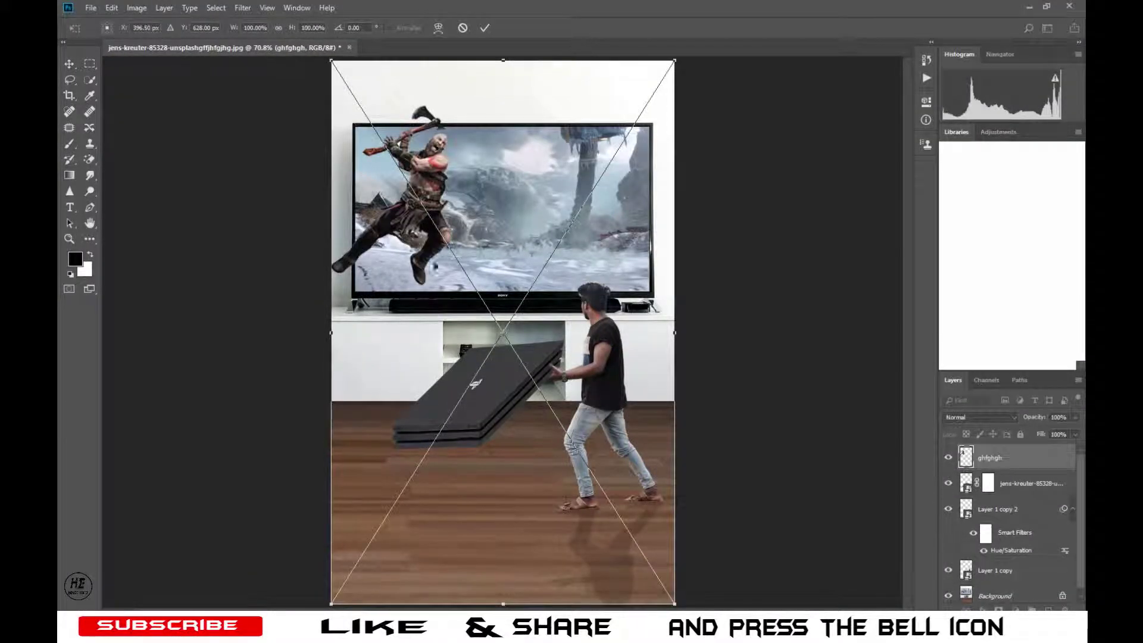
pyautogui.moveTo(415, 222); pyautogui.dragTo(414, 225)
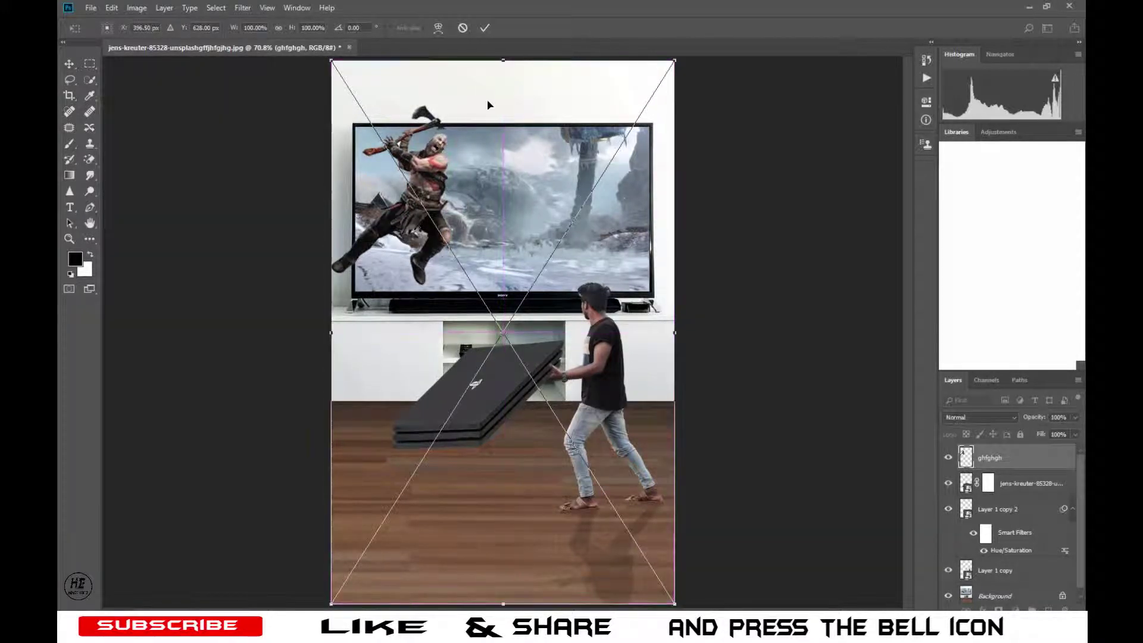
pyautogui.click(485, 28)
pyautogui.click(743, 220)
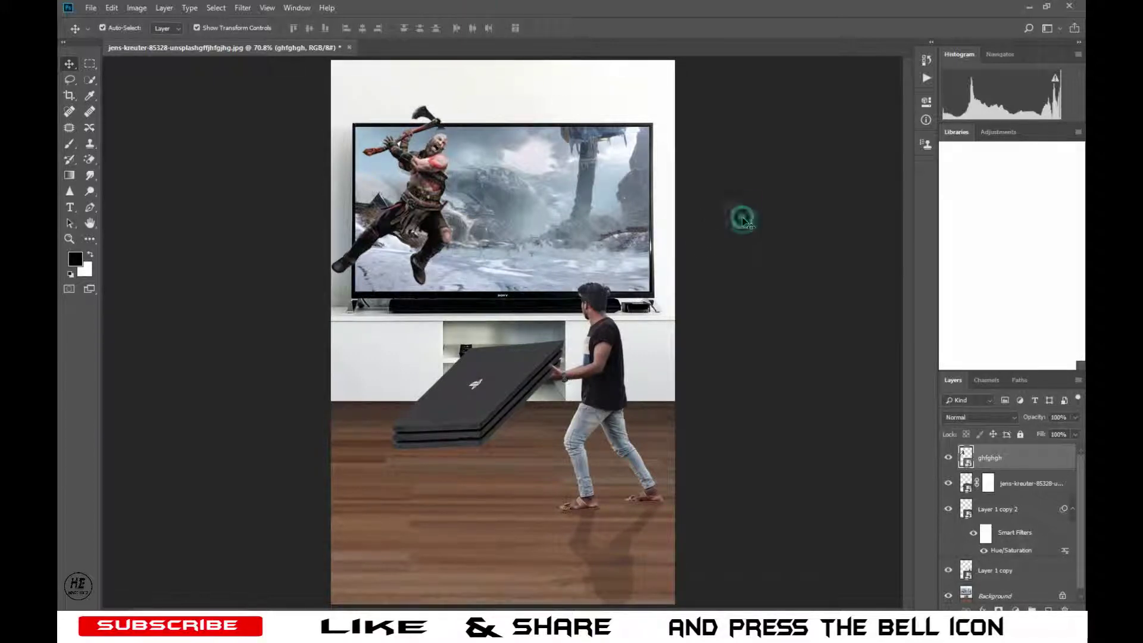
pyautogui.hotkey('alt', 'Tab')
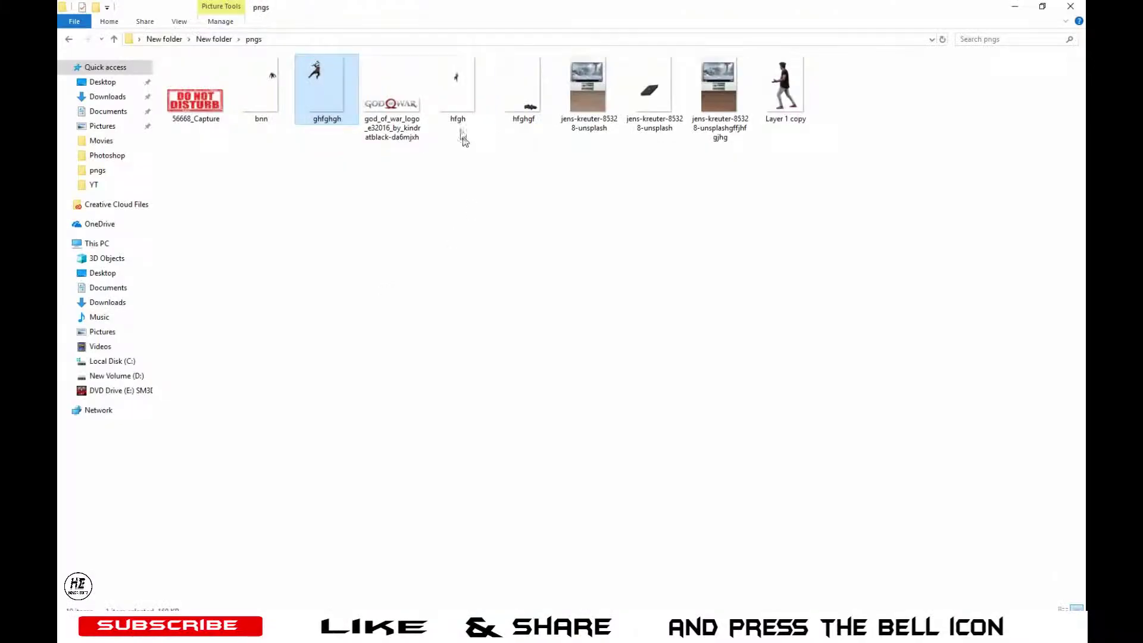
# Add the 'hfgh' young archer and 'bnn' creature cut-outs onto the TV scene.
pyautogui.moveTo(458, 89); pyautogui.dragTo(292, 595)
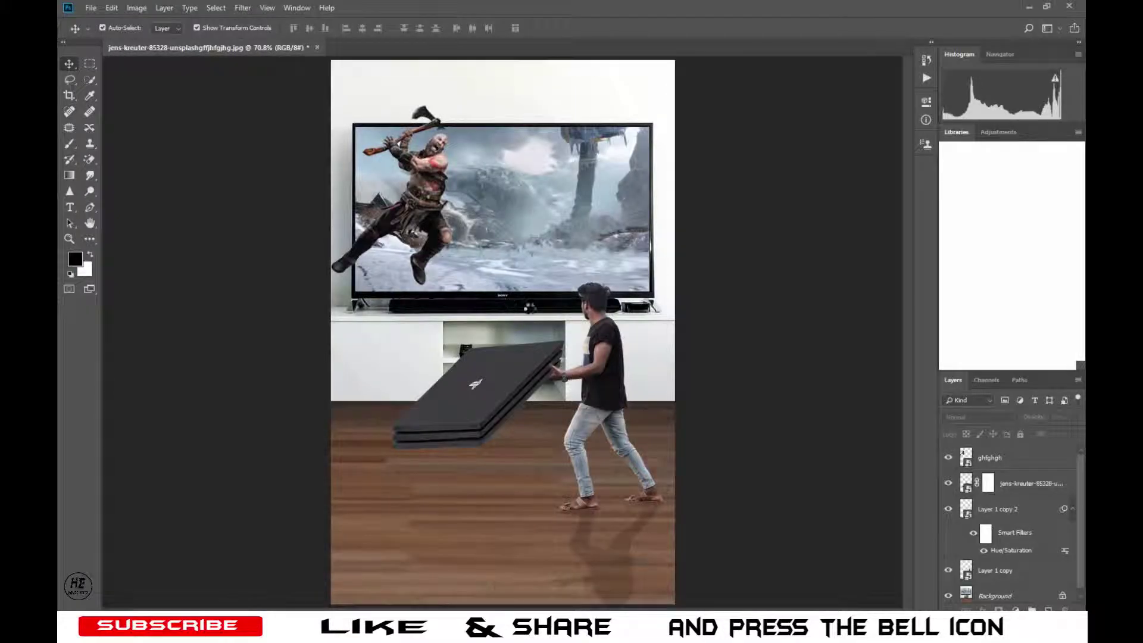
pyautogui.moveTo(291, 595)
pyautogui.mouseDown()
pyautogui.moveTo(529, 312)
pyautogui.moveTo(509, 271)
pyautogui.mouseUp()
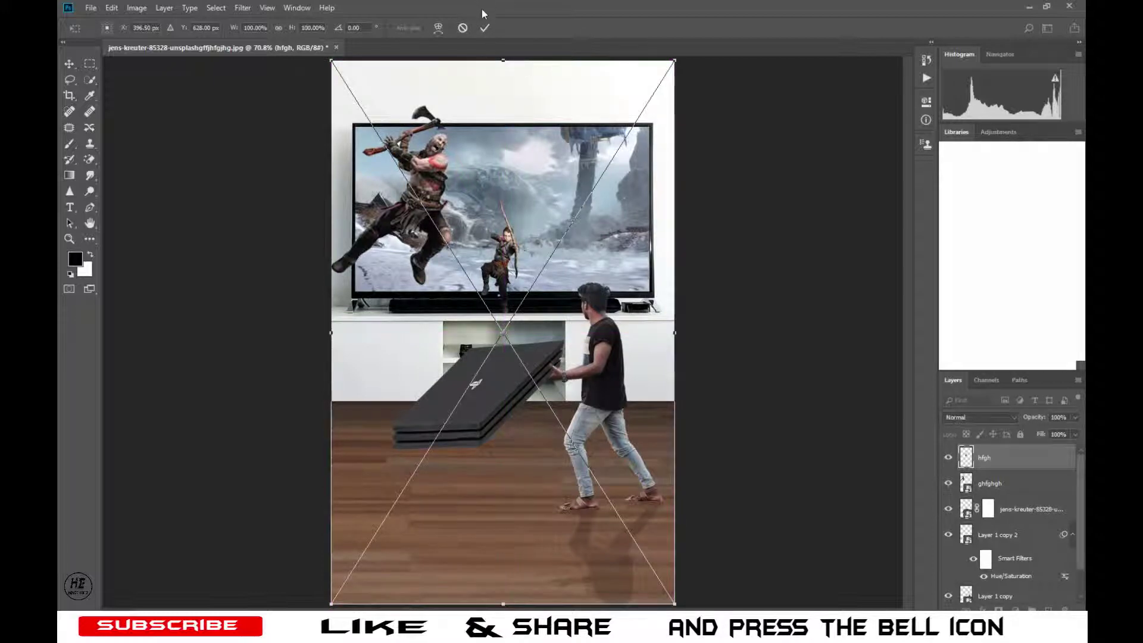
pyautogui.click(483, 29)
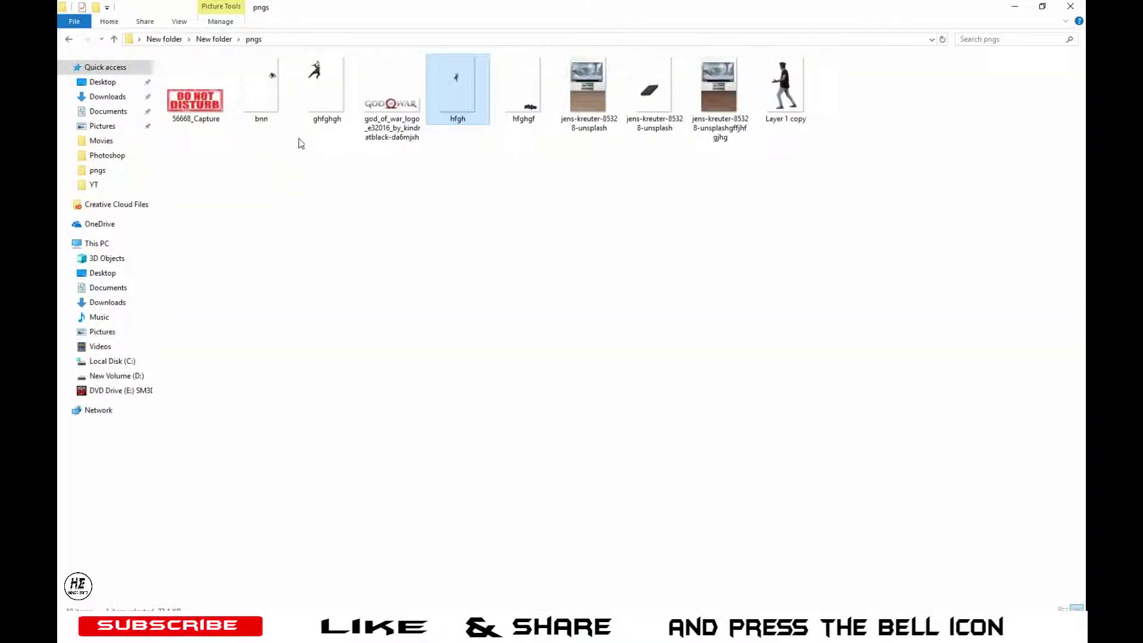
pyautogui.moveTo(268, 95); pyautogui.dragTo(305, 606)
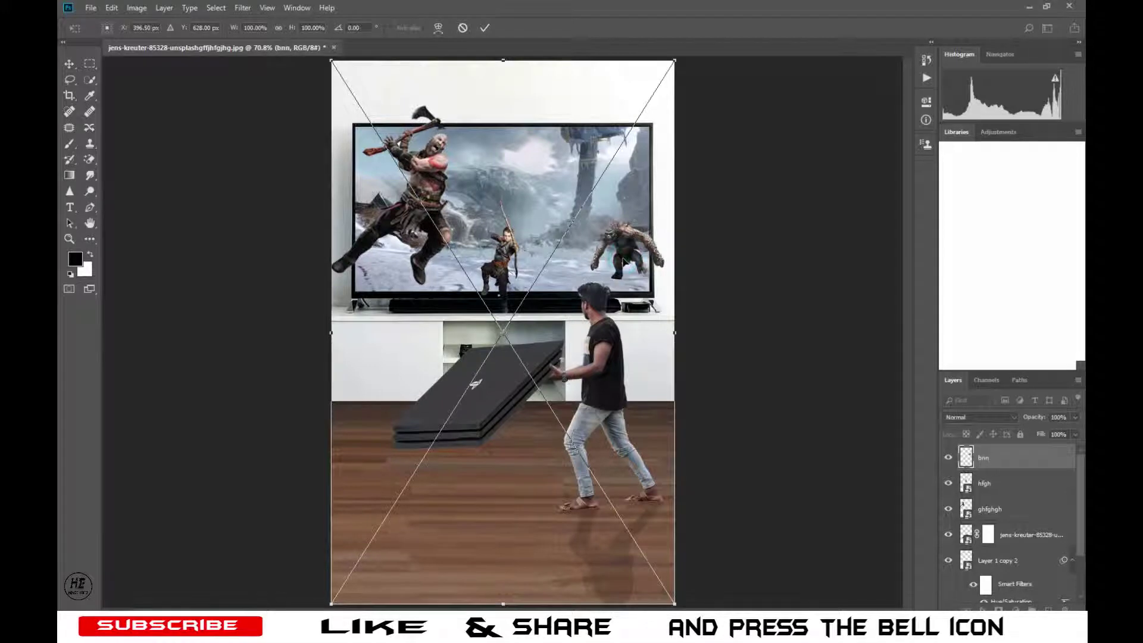
pyautogui.click(485, 28)
pyautogui.click(723, 259)
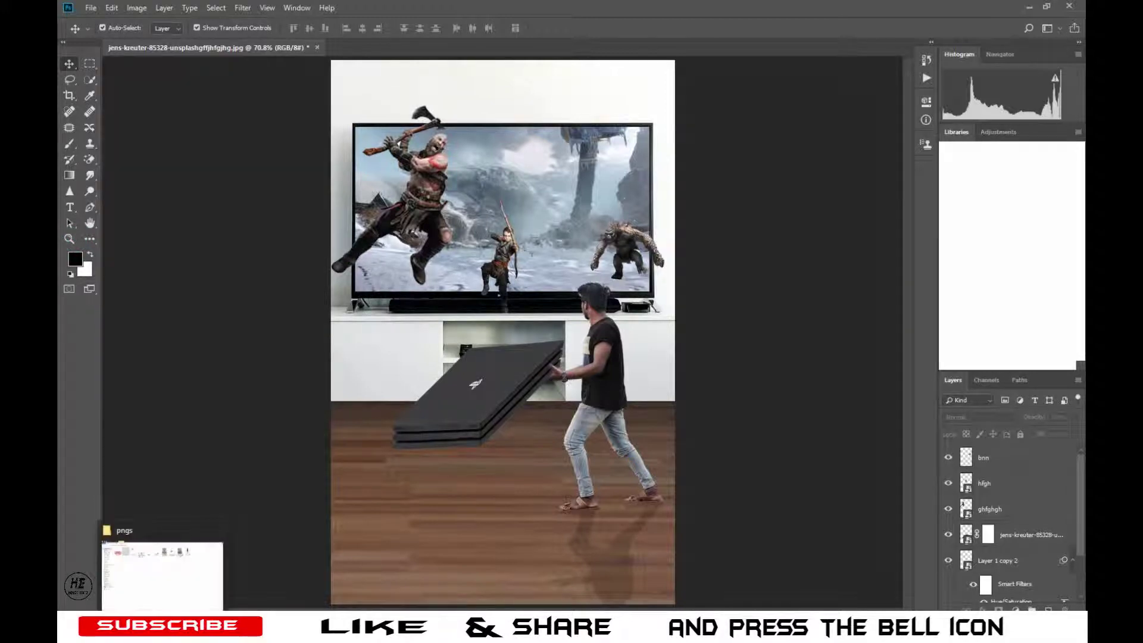
# Drag the 'hfghgf' controller cut-out from the pngs folder onto the canvas.
pyautogui.click(162, 575)
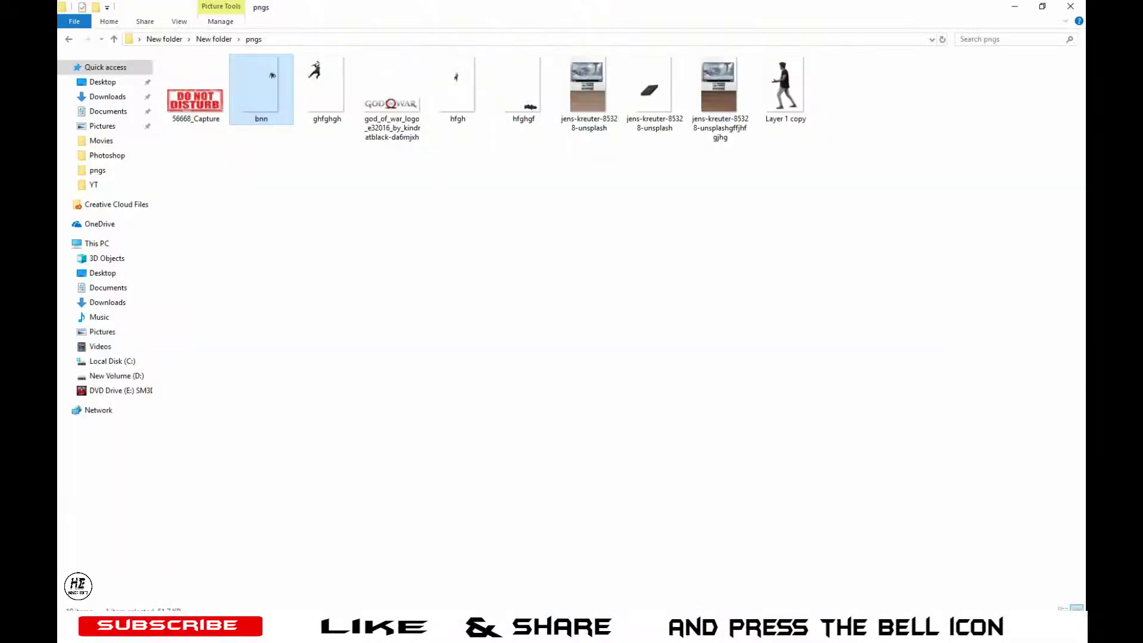
pyautogui.click(564, 364)
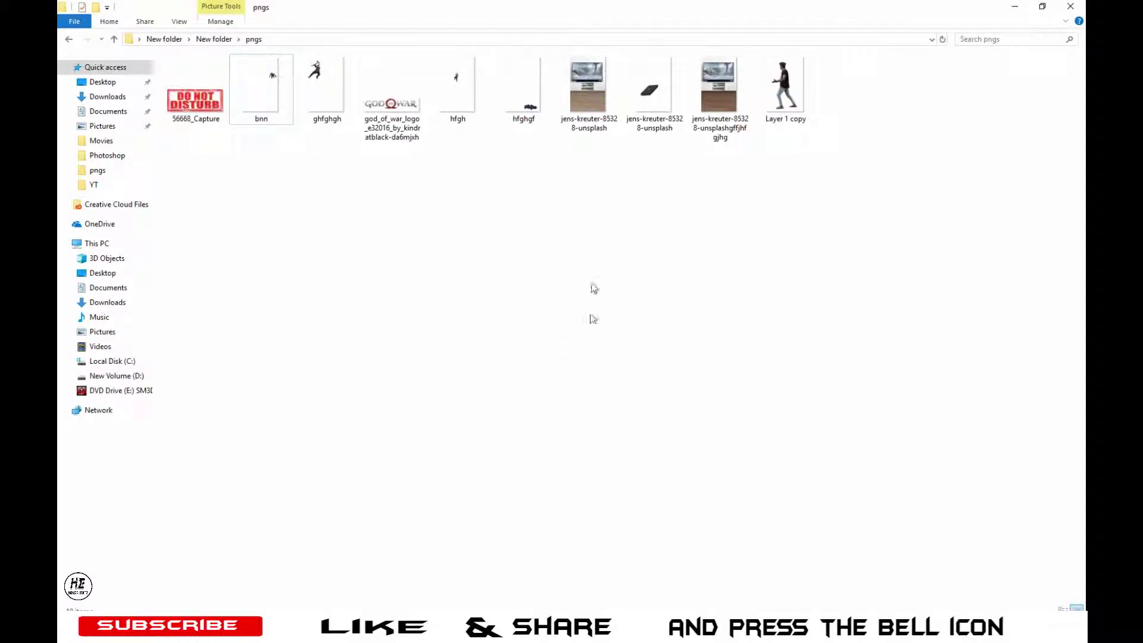
pyautogui.moveTo(524, 89); pyautogui.dragTo(311, 586)
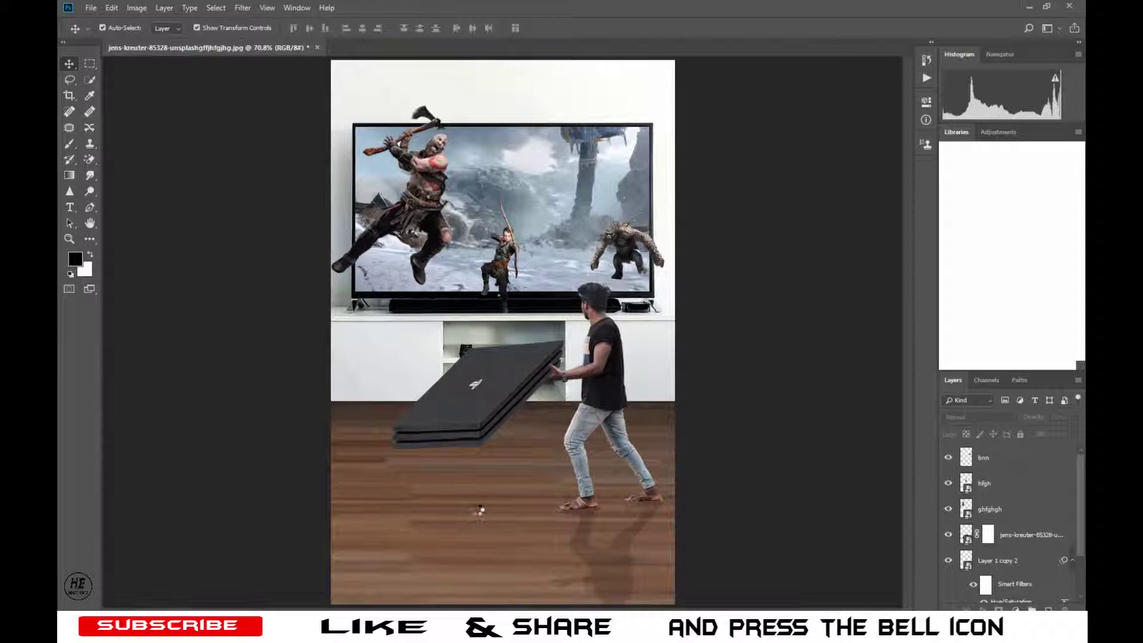
# Set the controller on the floor, then duplicate it and flip the copy beneath it.
pyautogui.moveTo(311, 586); pyautogui.dragTo(476, 508)
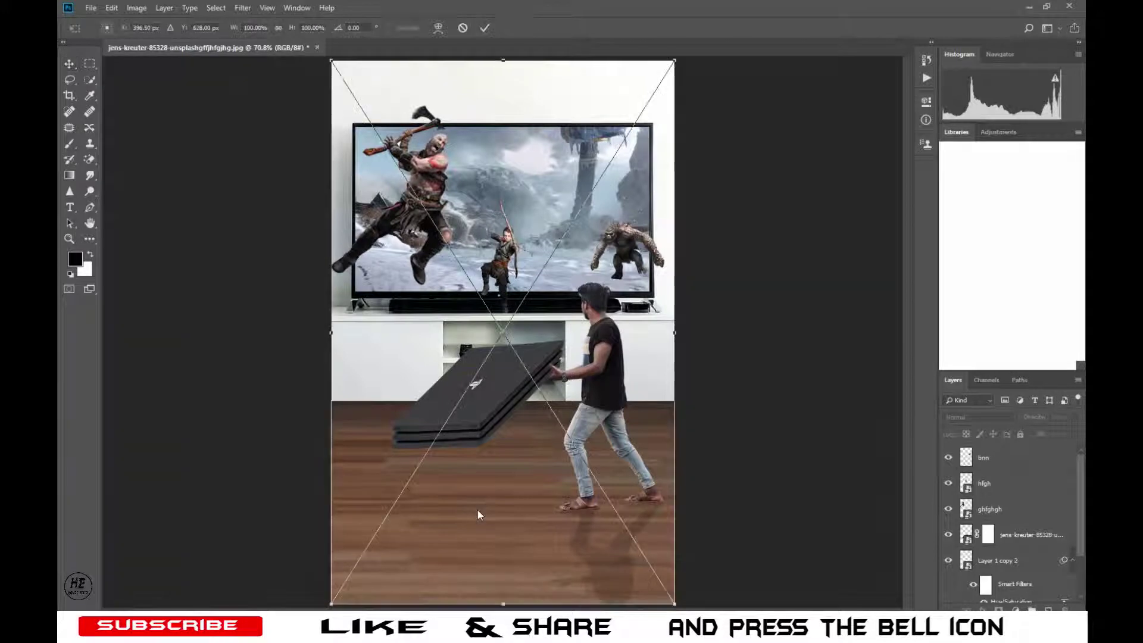
pyautogui.moveTo(563, 559); pyautogui.dragTo(479, 558)
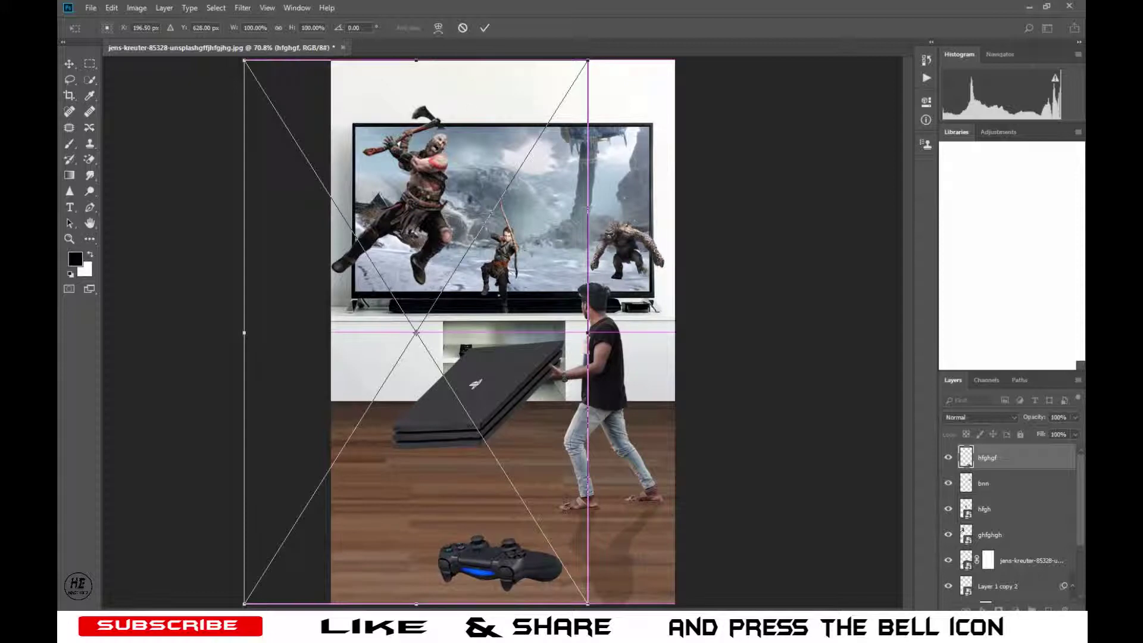
pyautogui.click(487, 27)
pyautogui.moveTo(1038, 458); pyautogui.dragTo(1048, 609)
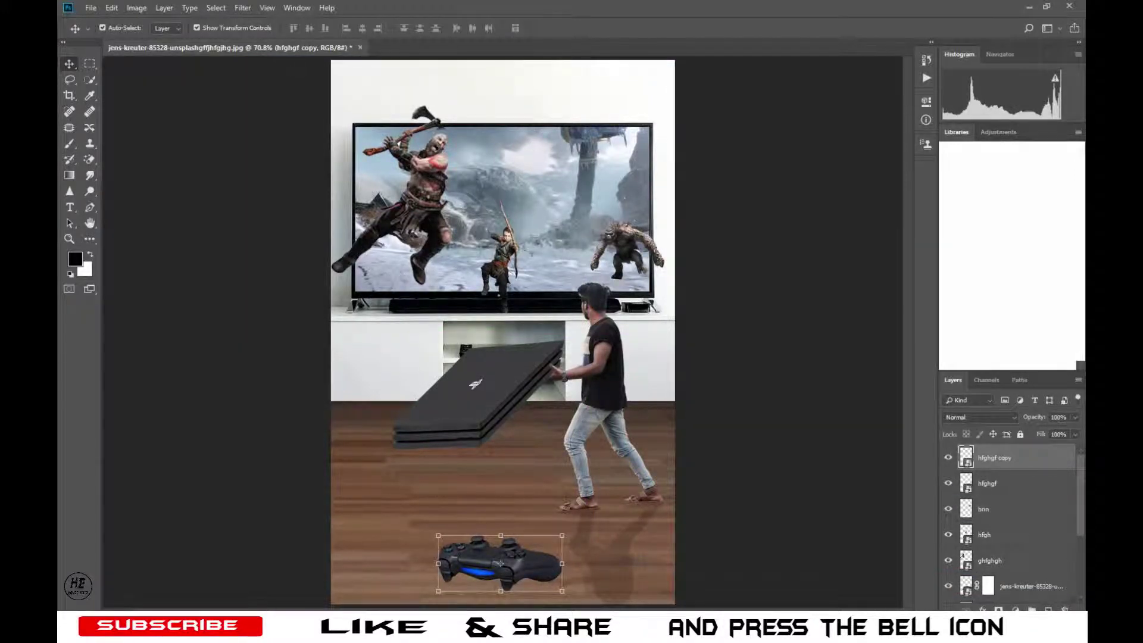
pyautogui.hotkey('ctrl', 't')
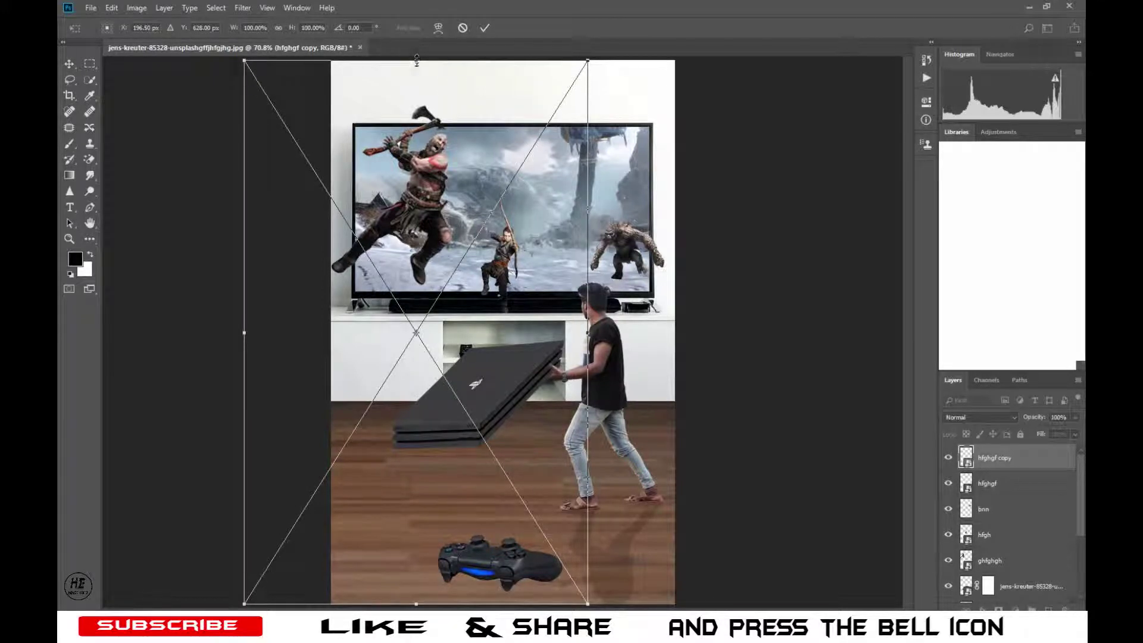
pyautogui.moveTo(416, 60); pyautogui.dragTo(500, 595)
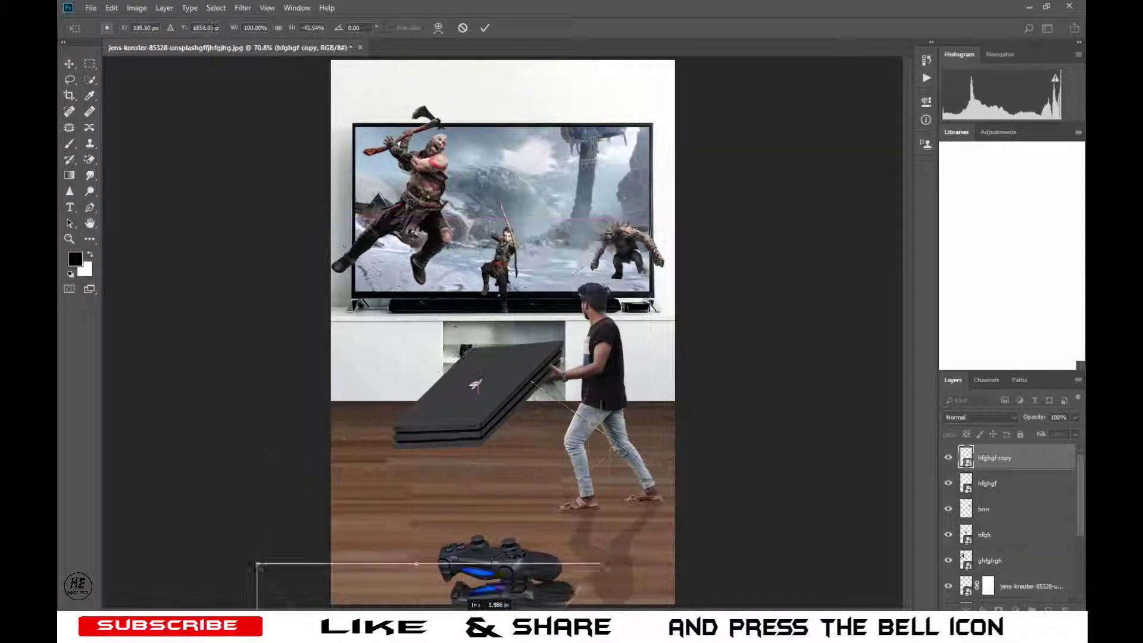
# Blacken the flipped controller copy with Hue/Saturation Lightness -100.
pyautogui.click(136, 8)
pyautogui.moveTo(155, 41)
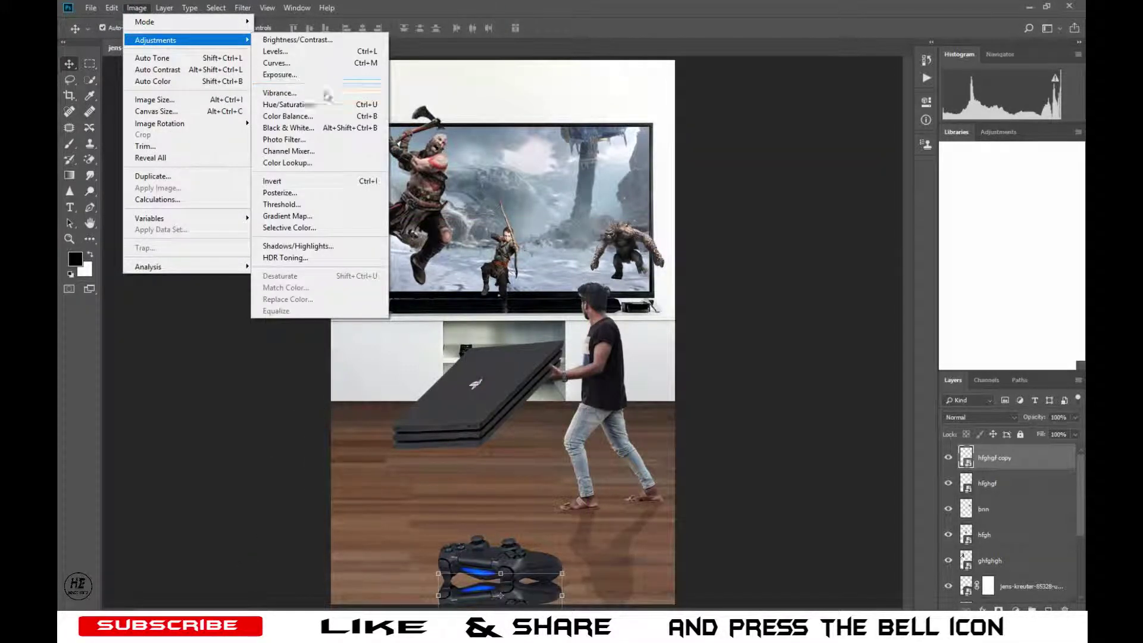
pyautogui.click(327, 105)
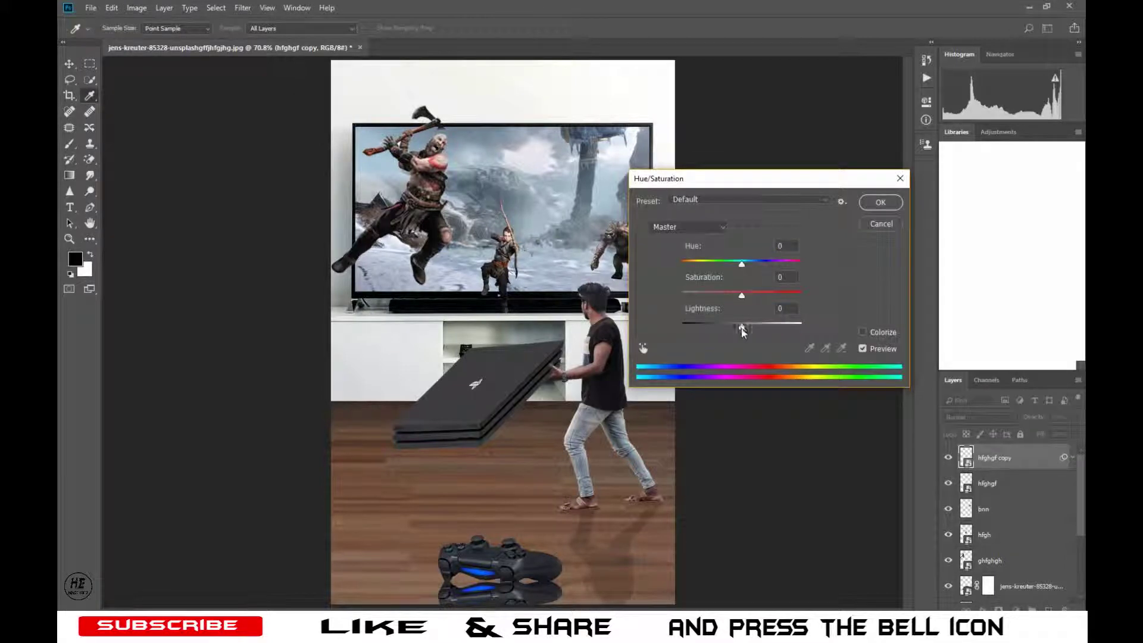
pyautogui.moveTo(741, 327); pyautogui.dragTo(678, 327)
pyautogui.click(888, 201)
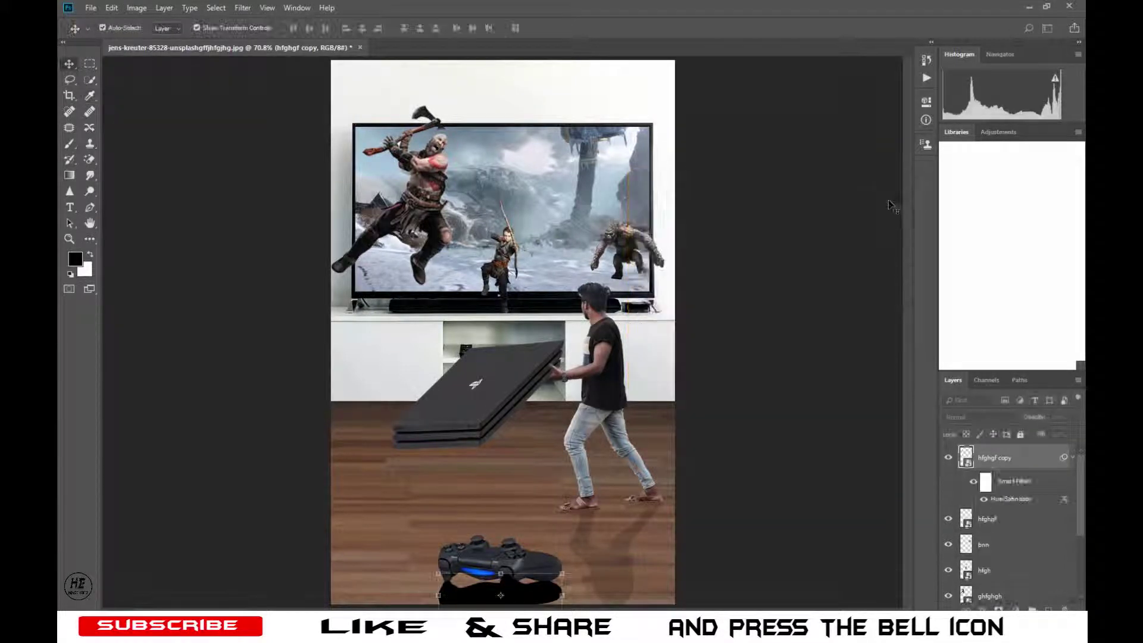
# Fade the controller reflection to 24% opacity and drag in the 56668_Capture sign.
pyautogui.click(1074, 418)
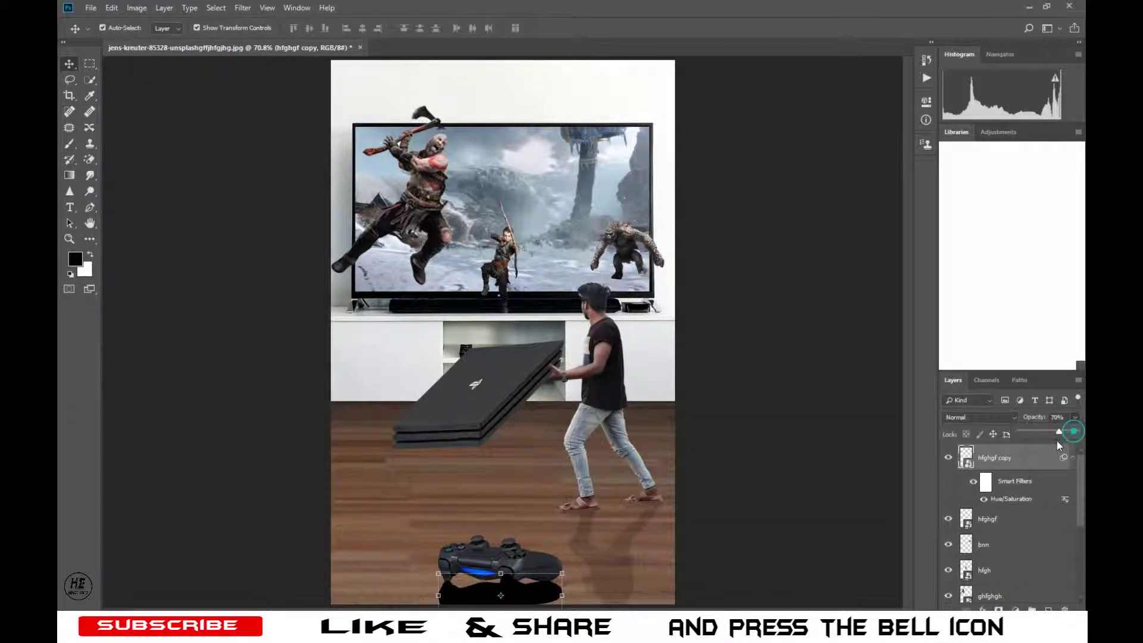
pyautogui.moveTo(1054, 444); pyautogui.dragTo(1028, 463)
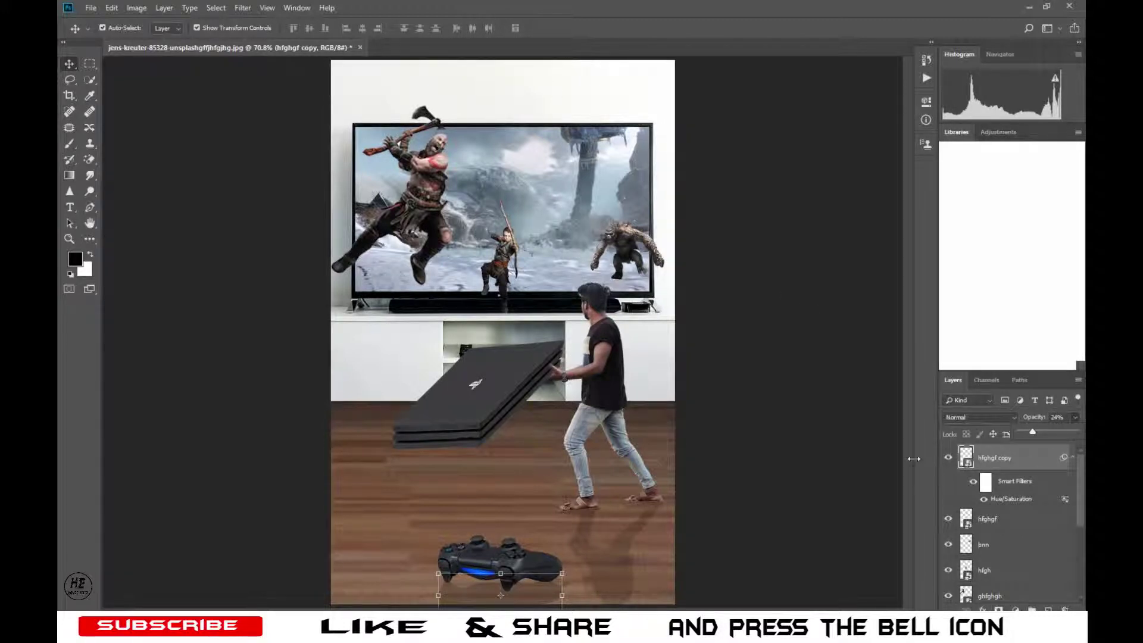
pyautogui.click(926, 474)
pyautogui.click(751, 465)
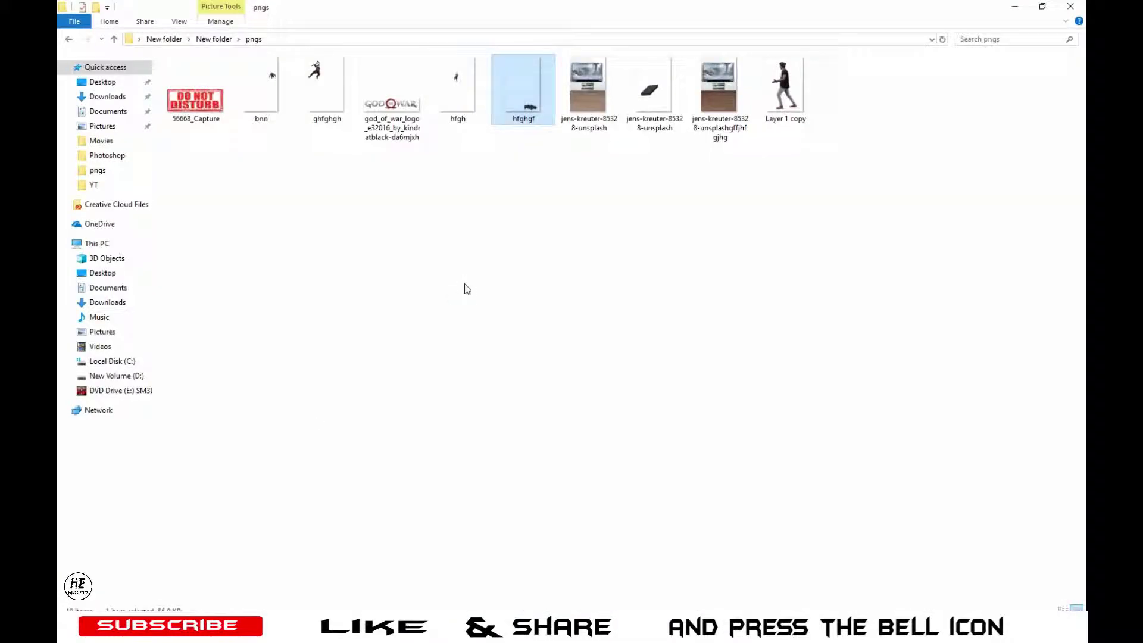
pyautogui.click(466, 289)
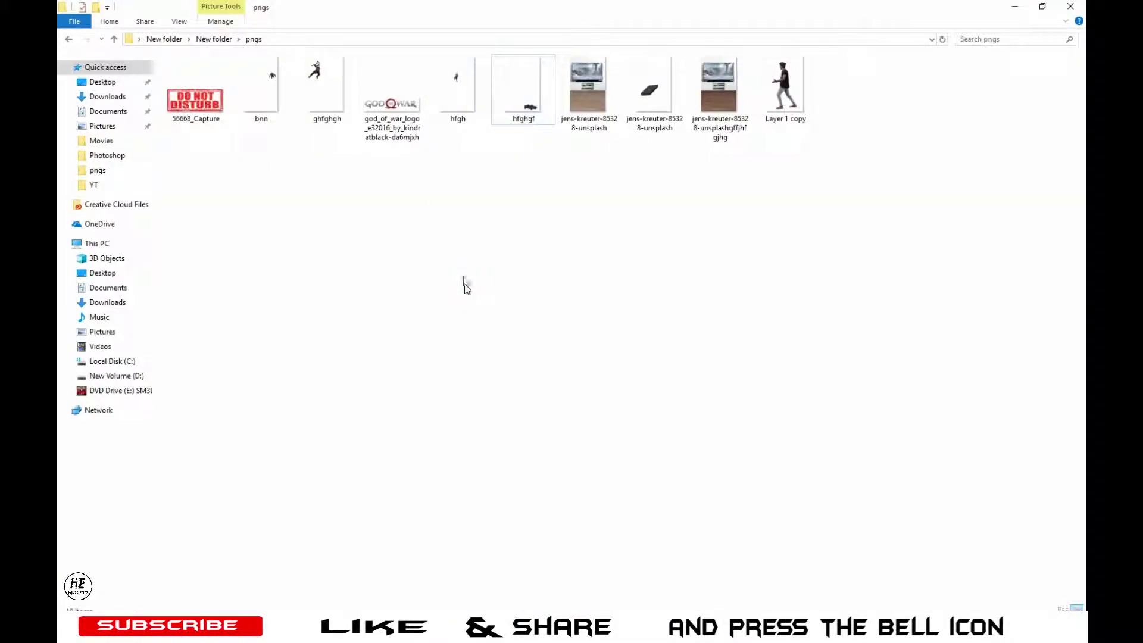
pyautogui.moveTo(196, 95)
pyautogui.mouseDown()
pyautogui.moveTo(286, 264)
pyautogui.moveTo(377, 519)
pyautogui.moveTo(407, 484)
pyautogui.mouseUp()
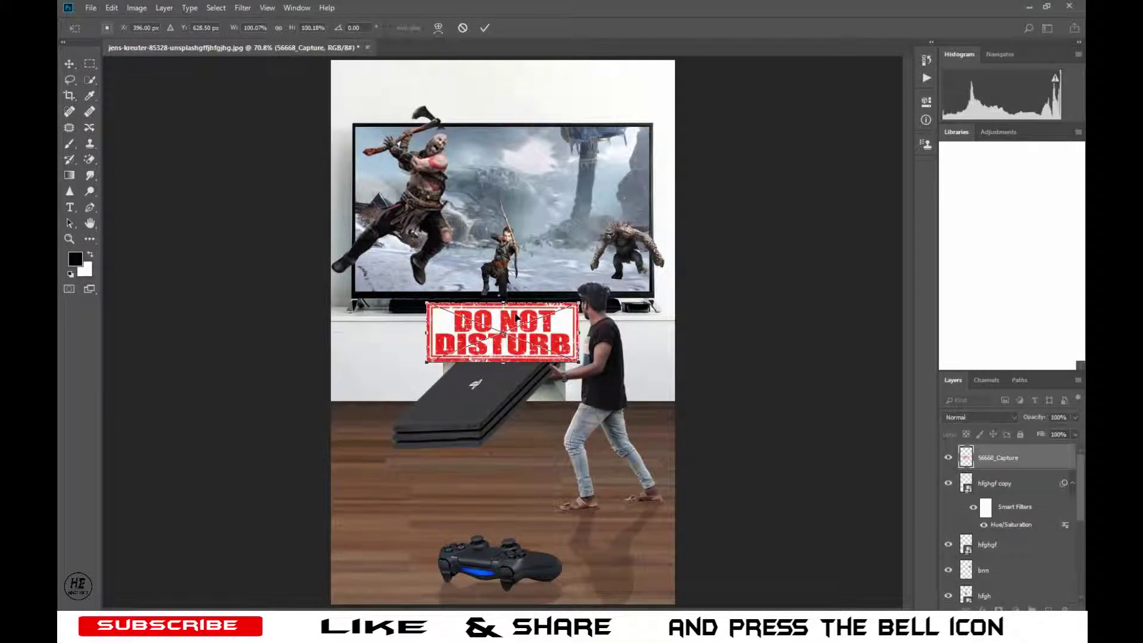
# Drop the sign onto the floor's lower left and shift the controller and reflection right.
pyautogui.moveTo(517, 319); pyautogui.dragTo(418, 511)
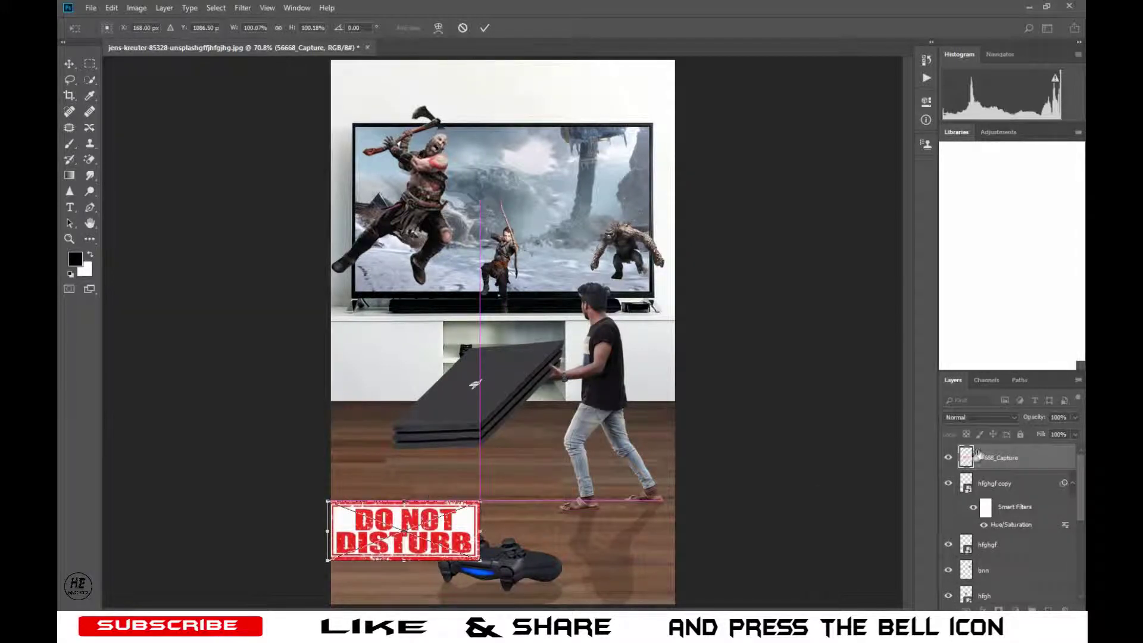
pyautogui.click(484, 28)
pyautogui.click(999, 489)
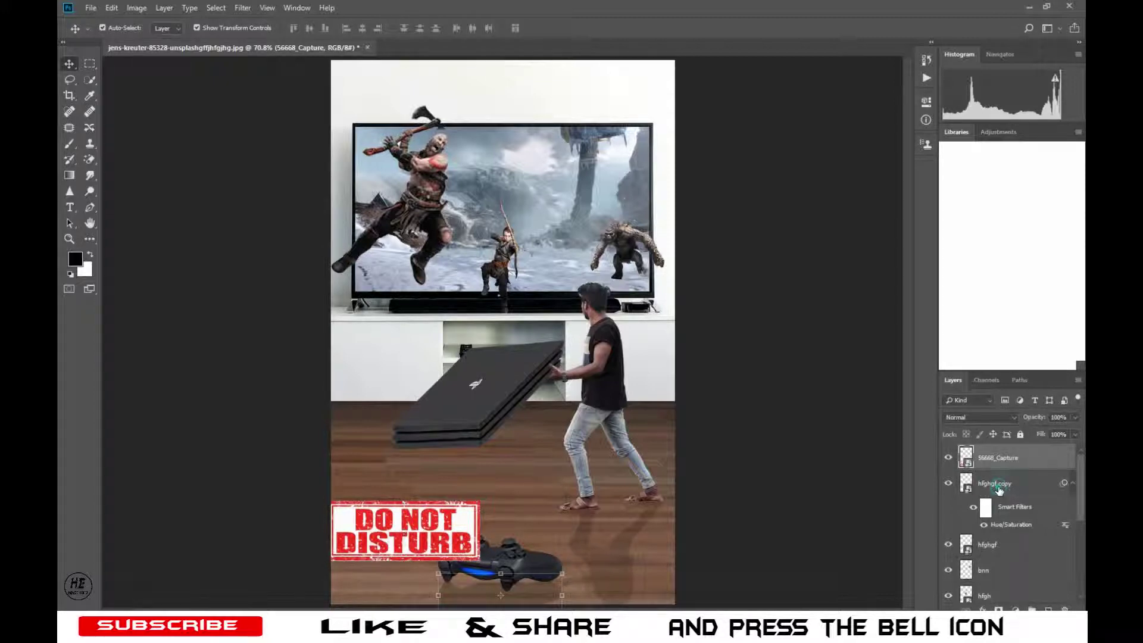
pyautogui.keyDown('ctrl'); pyautogui.click(994, 550); pyautogui.keyUp('ctrl')
pyautogui.moveTo(525, 579)
pyautogui.mouseDown()
pyautogui.moveTo(580, 575)
pyautogui.moveTo(584, 559)
pyautogui.mouseUp()
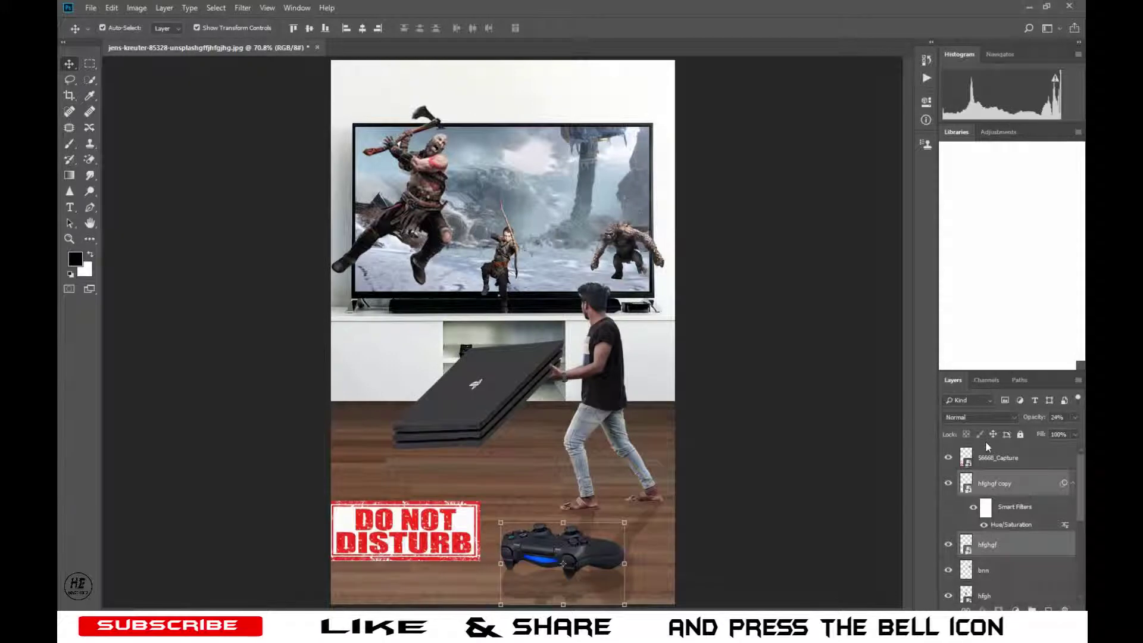
# Scale the DO NOT DISTURB sign to 81% and tuck it into the bottom-left corner.
pyautogui.click(993, 459)
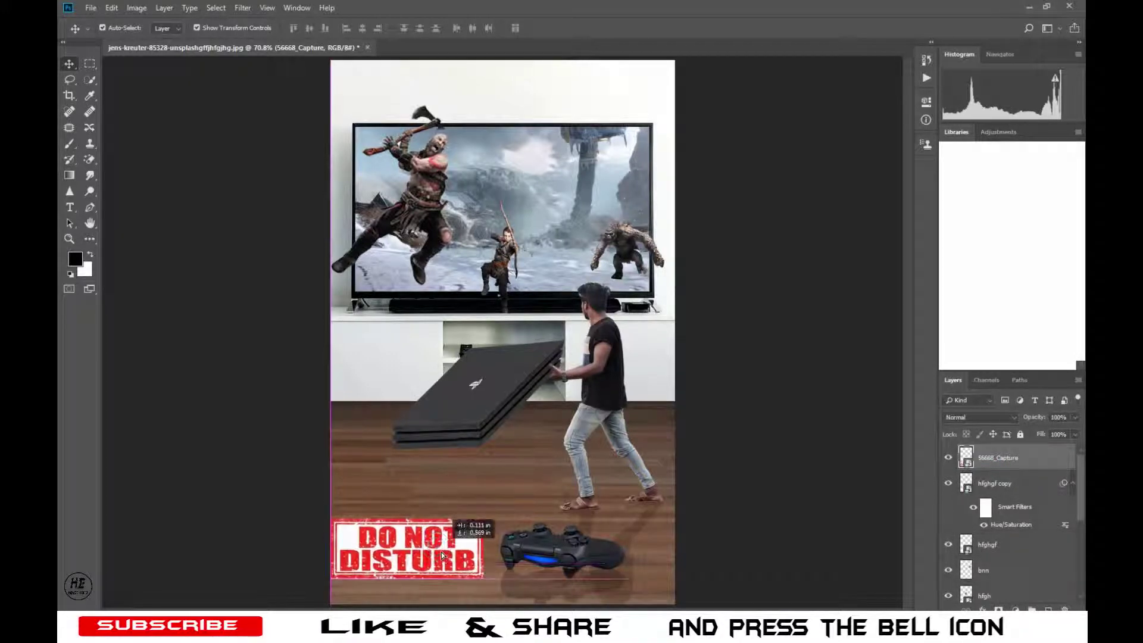
pyautogui.moveTo(438, 536); pyautogui.dragTo(441, 568)
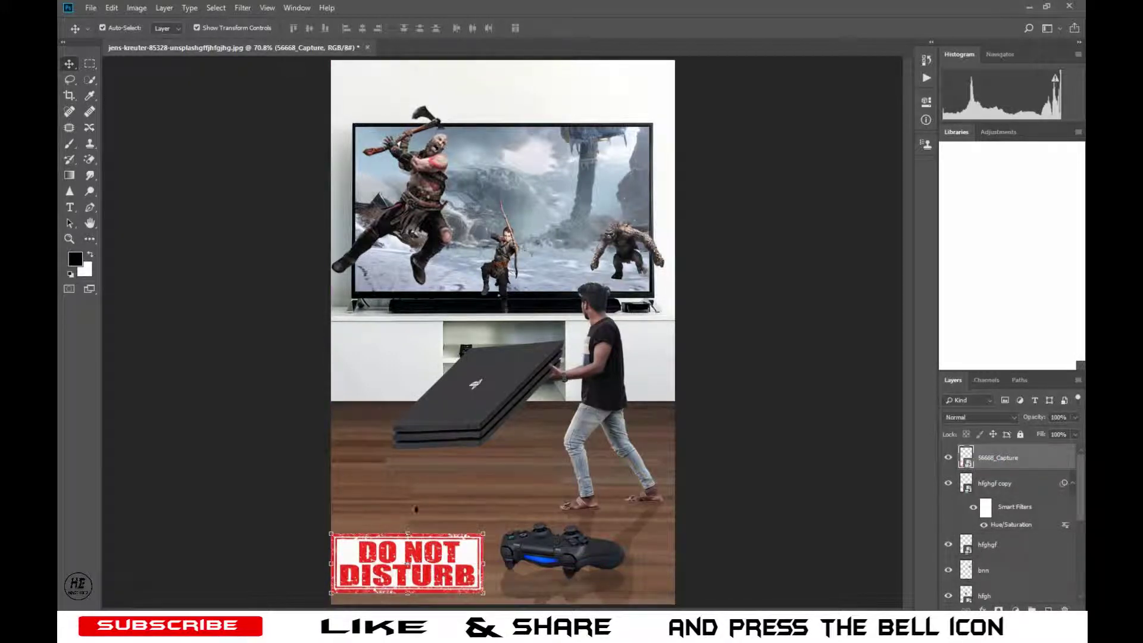
pyautogui.hotkey('ctrl', 't')
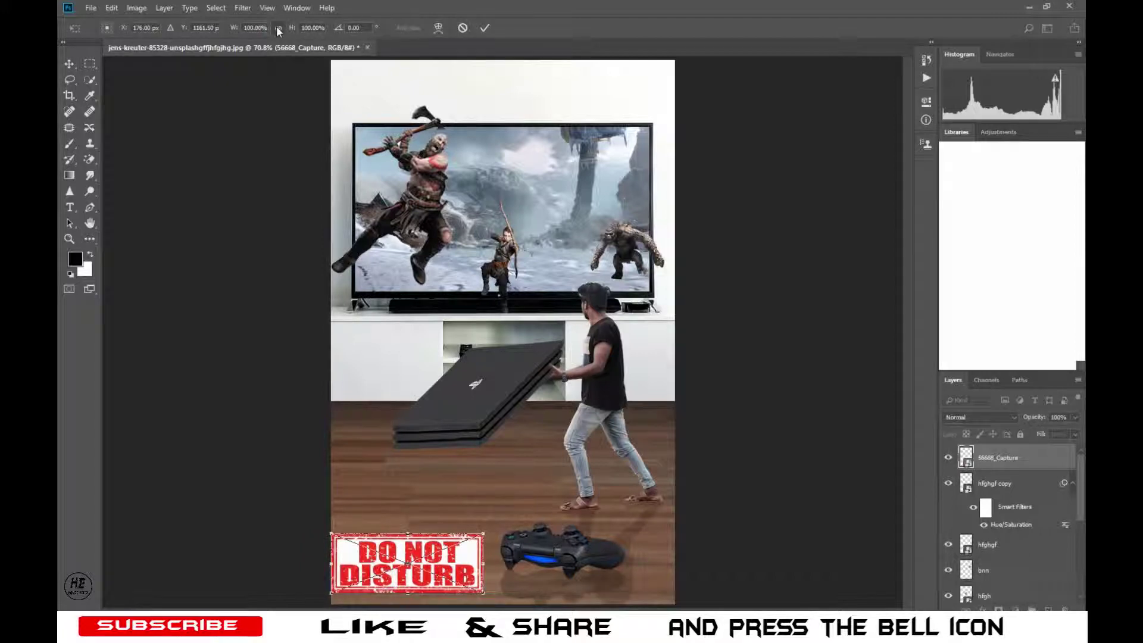
pyautogui.moveTo(290, 30); pyautogui.dragTo(277, 30)
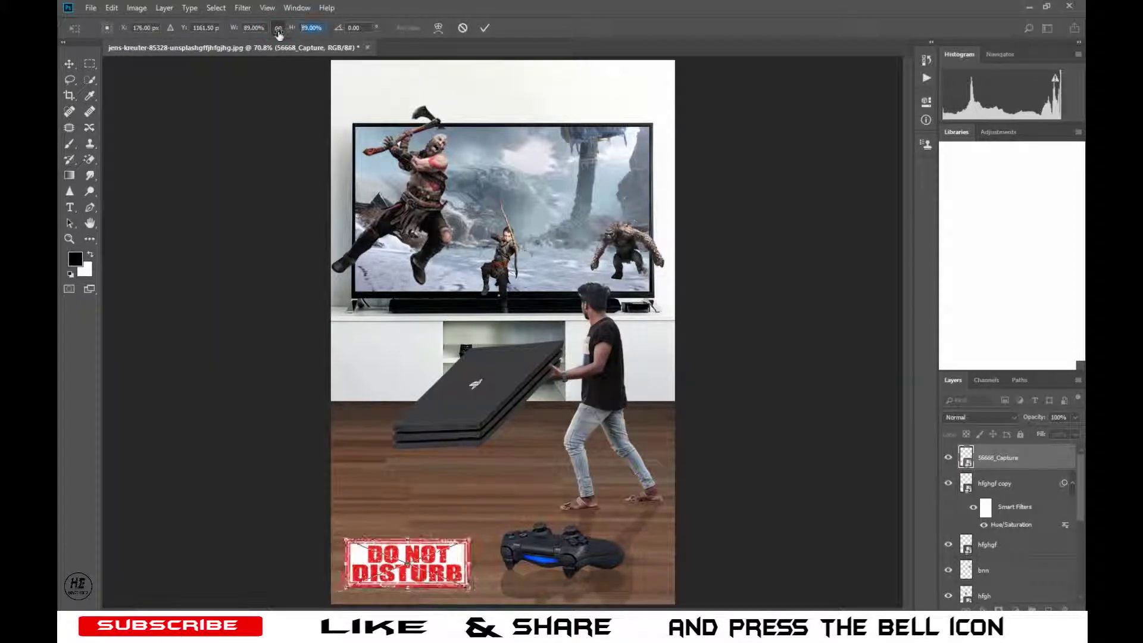
pyautogui.write('81')
pyautogui.moveTo(425, 560); pyautogui.dragTo(413, 573)
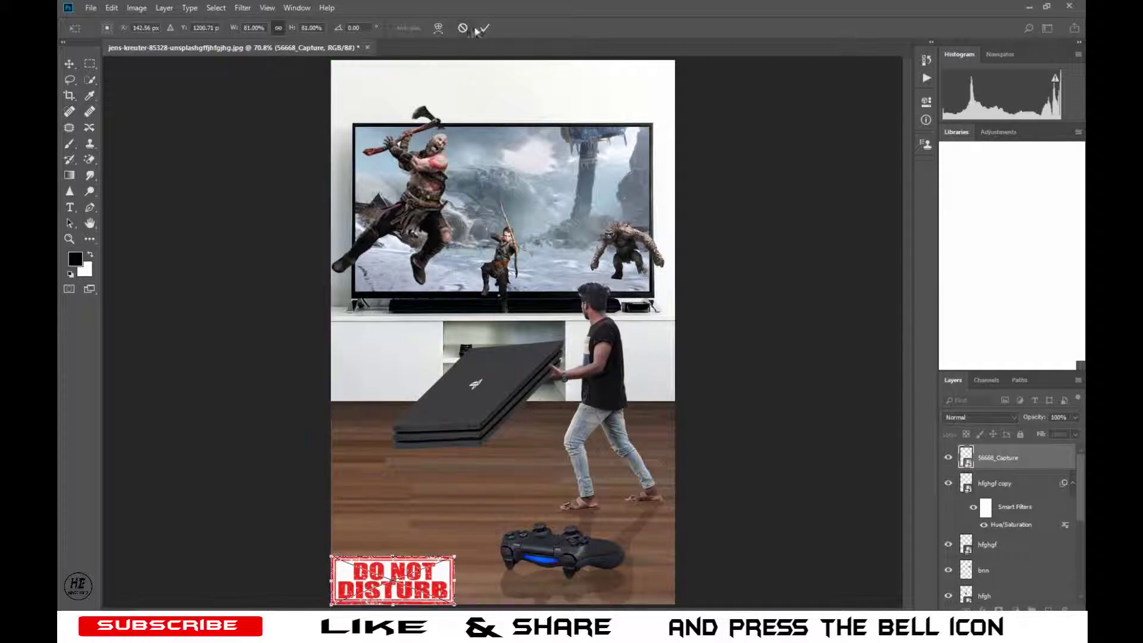
pyautogui.press('Return')
pyautogui.click(137, 8)
pyautogui.moveTo(155, 41)
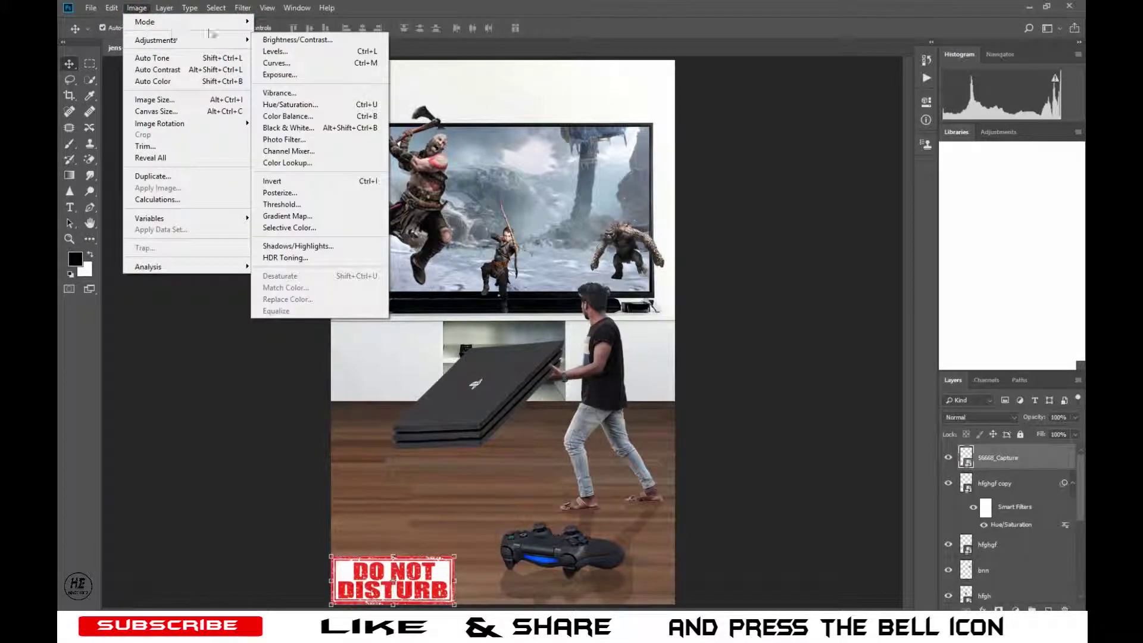
# Darken the DO NOT DISTURB sign with Brightness -21, then drag in the God of War logo file.
pyautogui.click(286, 39)
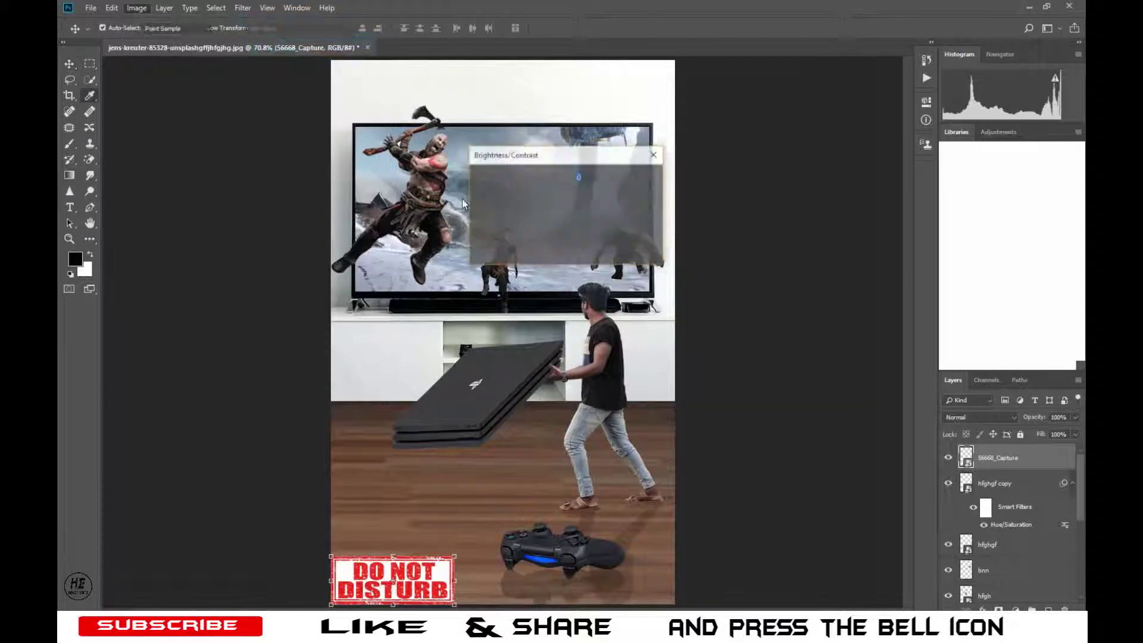
pyautogui.moveTo(540, 195); pyautogui.dragTo(531, 198)
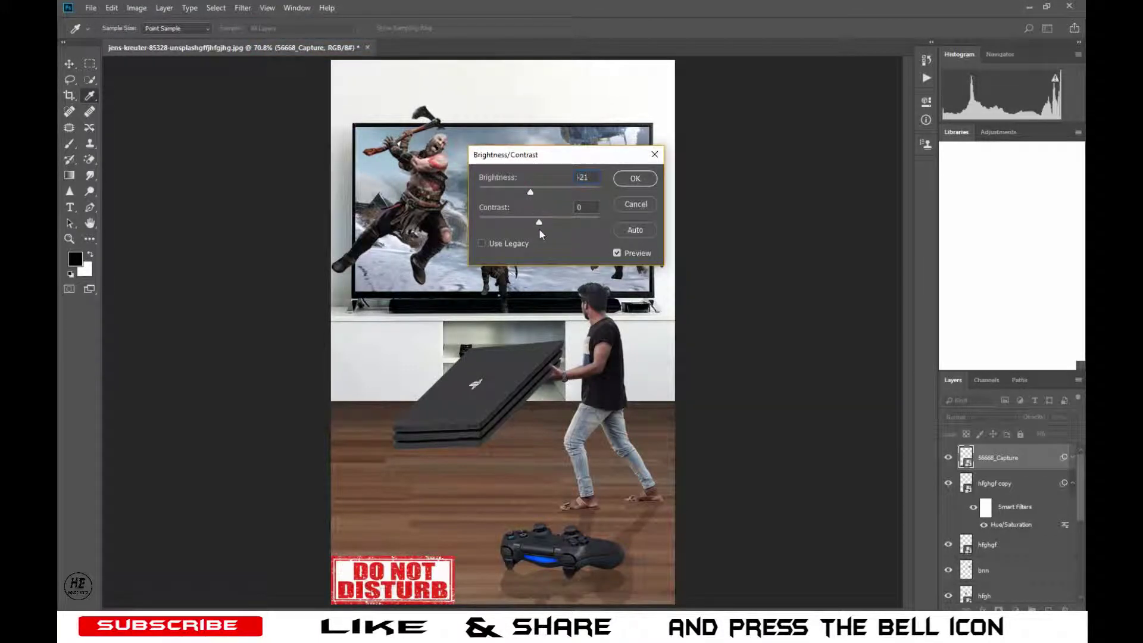
pyautogui.click(635, 178)
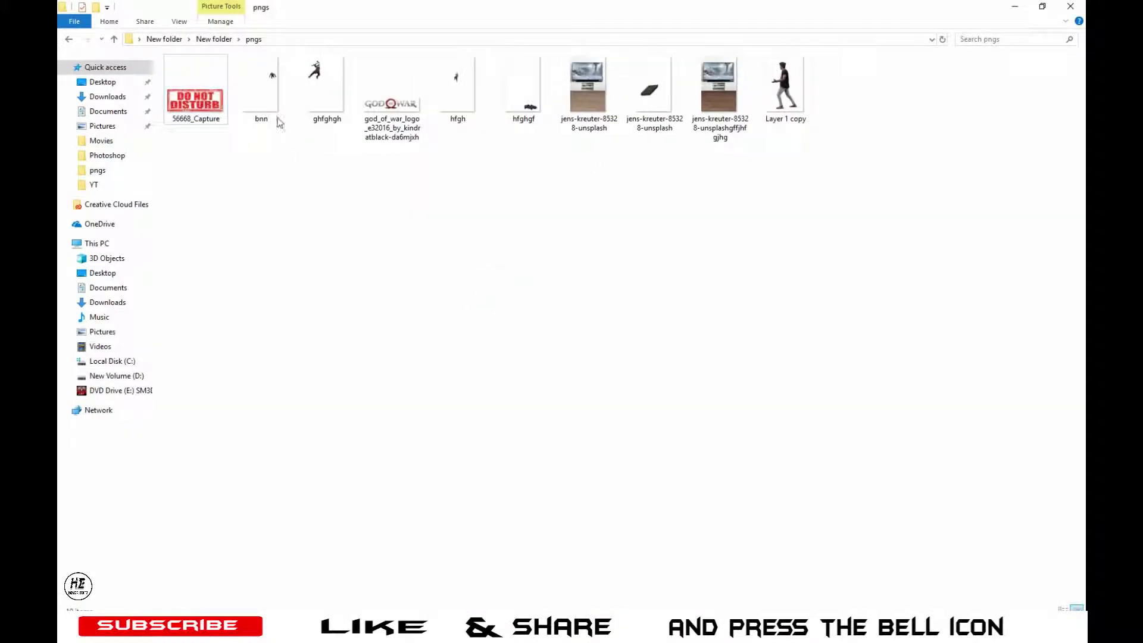
pyautogui.moveTo(390, 101)
pyautogui.mouseDown()
pyautogui.moveTo(375, 225)
pyautogui.moveTo(268, 575)
pyautogui.mouseUp()
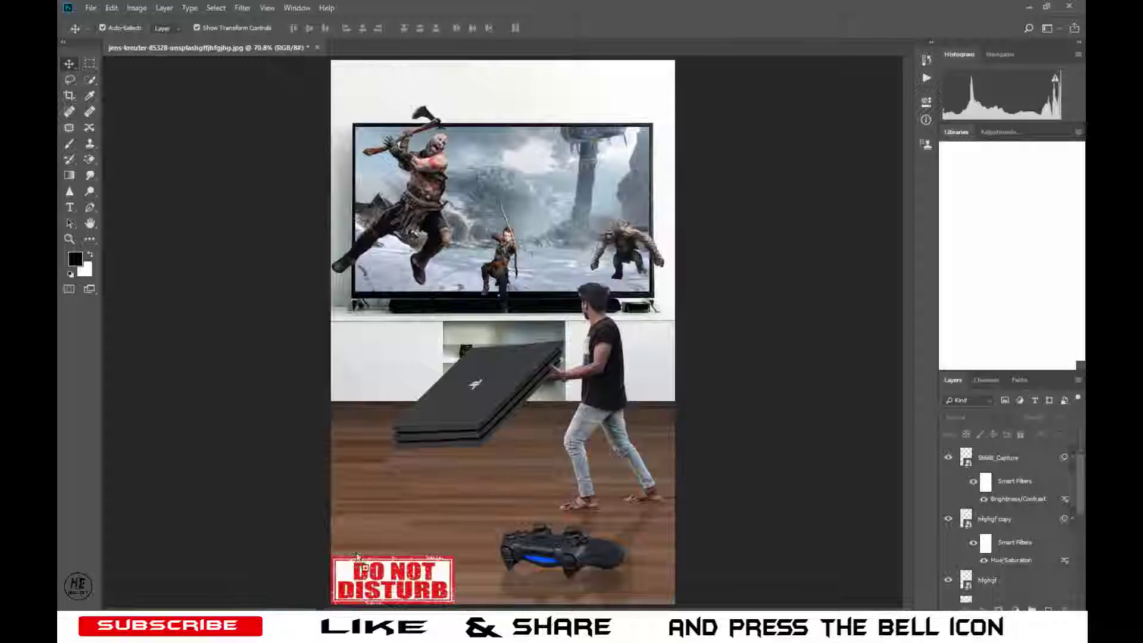
# Position the God of War logo above the TV, commit it, and flatten the image.
pyautogui.moveTo(492, 211)
pyautogui.mouseDown()
pyautogui.moveTo(595, 315)
pyautogui.moveTo(595, 152)
pyautogui.moveTo(569, 97)
pyautogui.mouseUp()
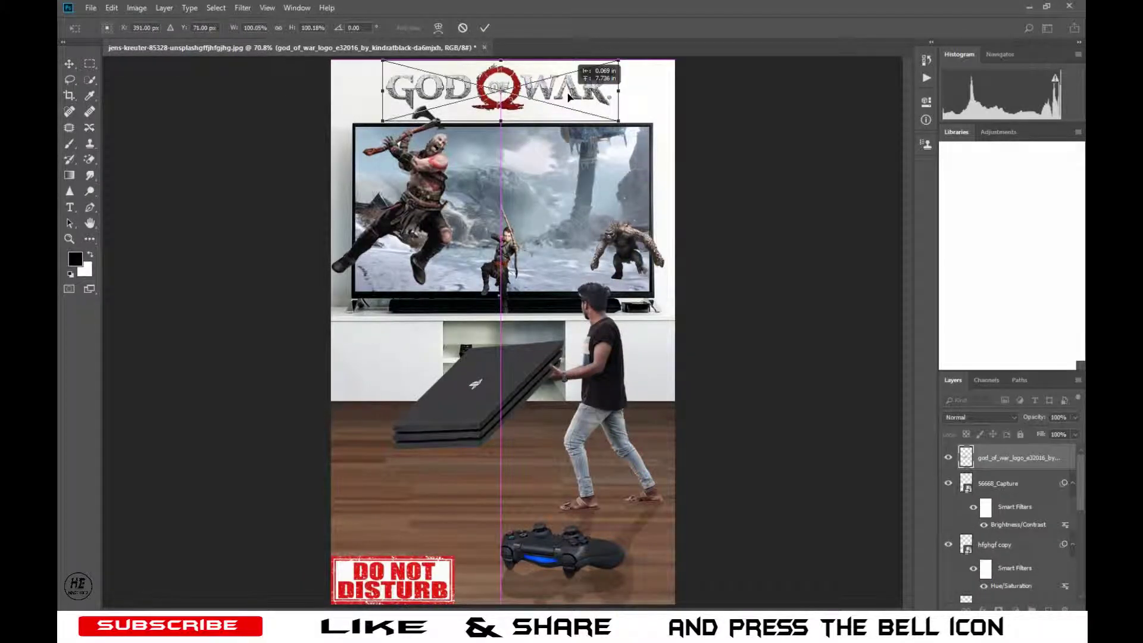
pyautogui.click(484, 27)
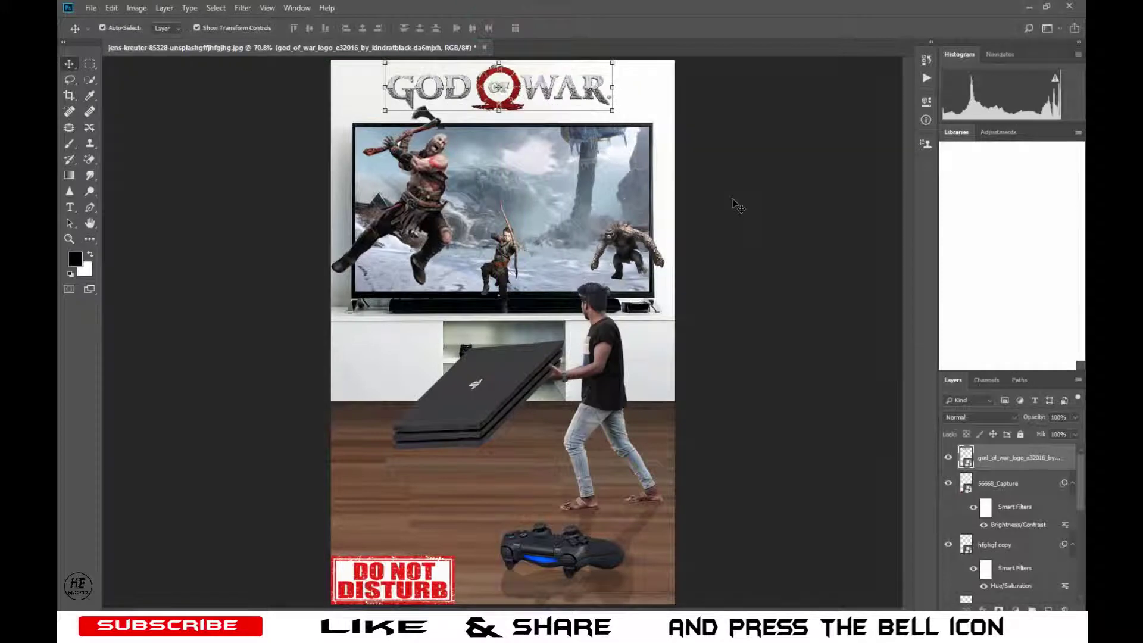
pyautogui.click(732, 199)
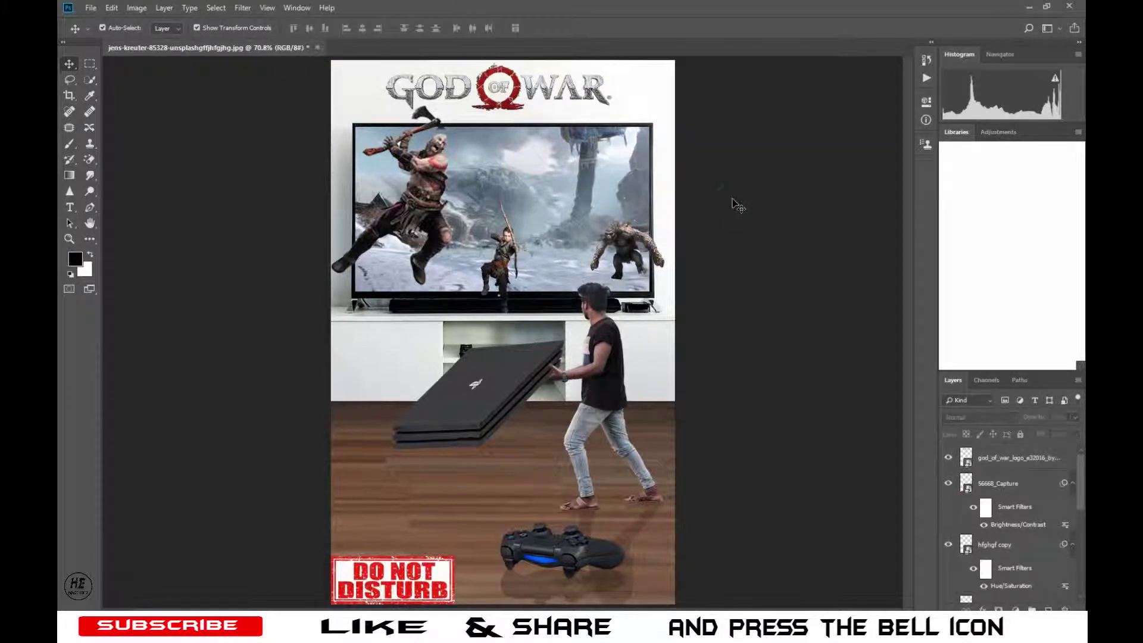
pyautogui.rightClick(1036, 464)
pyautogui.click(964, 521)
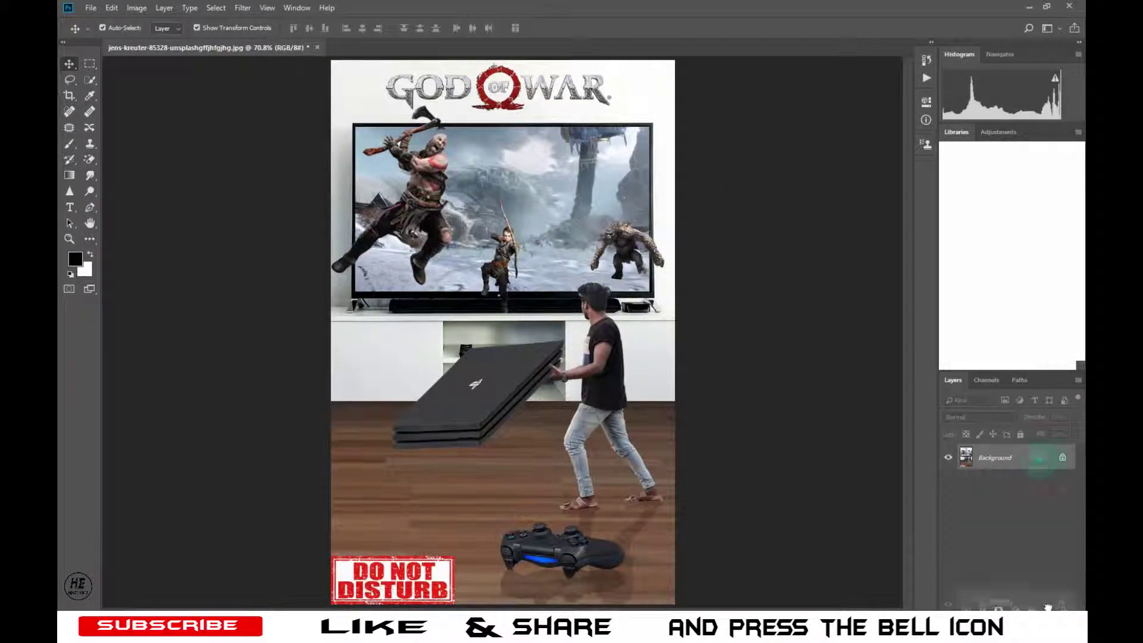
# Duplicate the Background layer and open the Camera Raw Filter on the copy.
pyautogui.moveTo(1047, 607); pyautogui.dragTo(1049, 608)
pyautogui.click(242, 7)
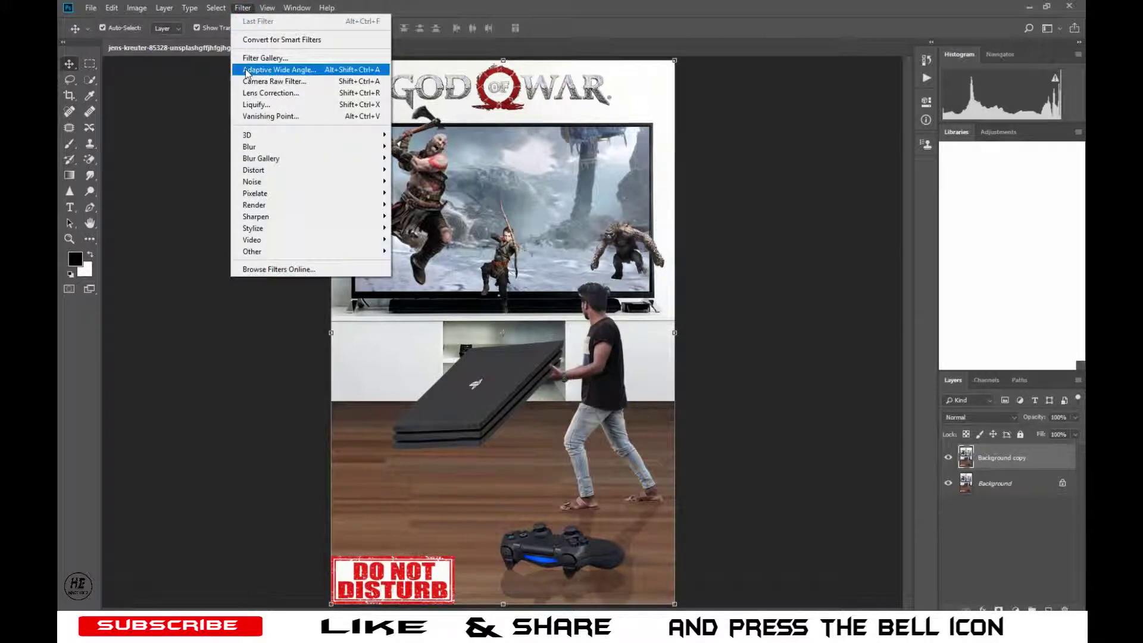
pyautogui.click(246, 81)
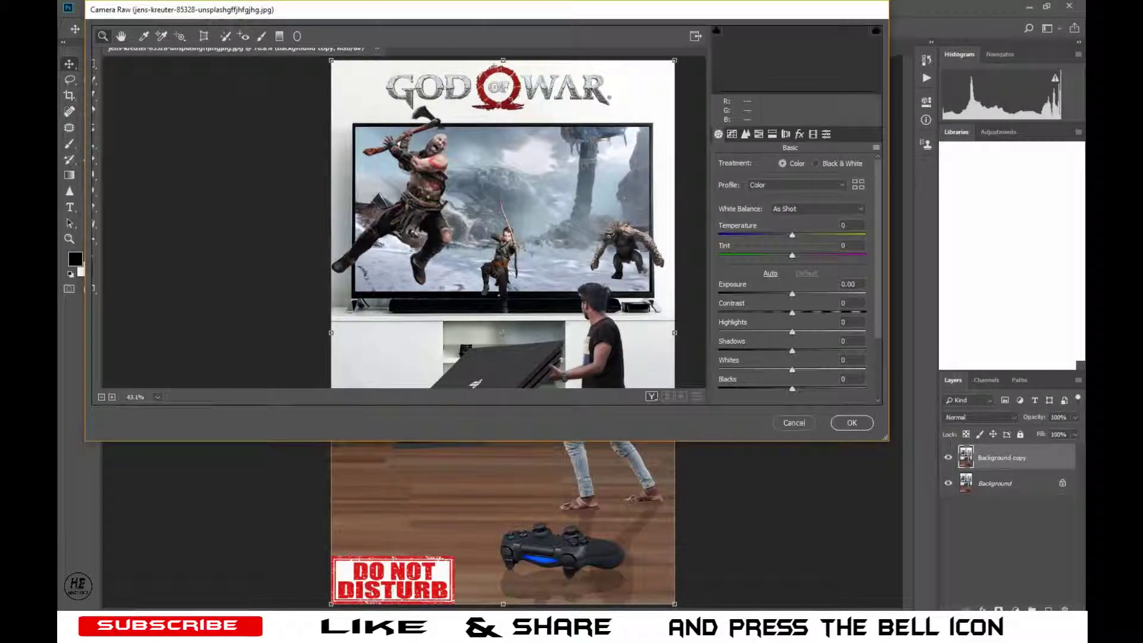
# In Camera Raw, set Temperature -3, Exposure +0.40, Contrast +33, Clarity +11, and raise Vibrance.
pyautogui.moveTo(792, 236); pyautogui.dragTo(790, 241)
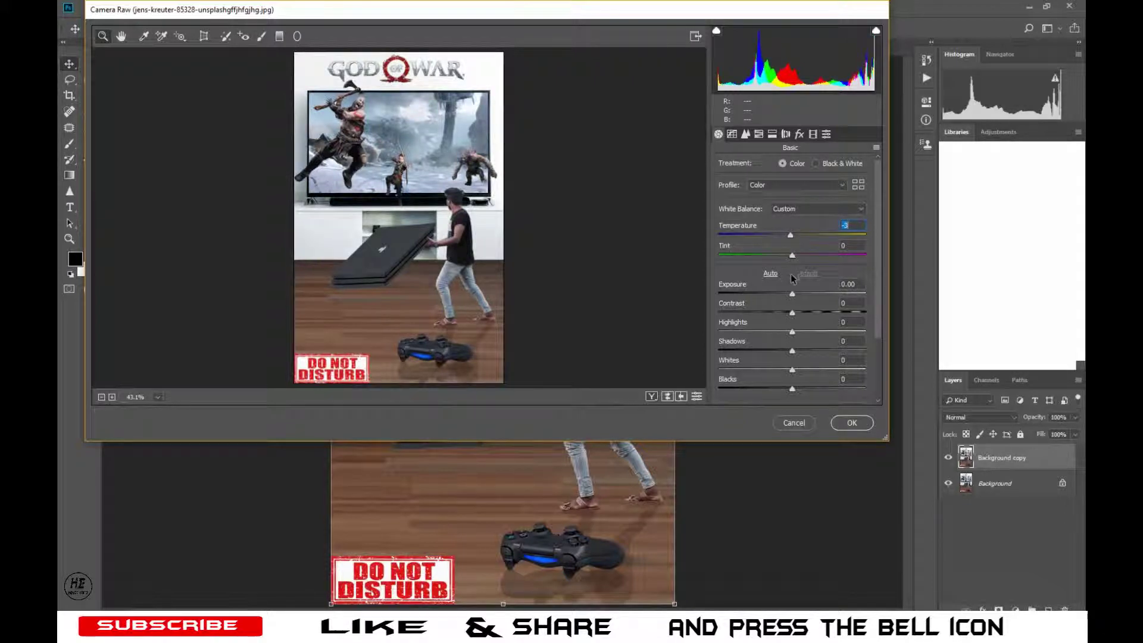
pyautogui.moveTo(792, 293)
pyautogui.mouseDown()
pyautogui.moveTo(822, 314)
pyautogui.moveTo(819, 332)
pyautogui.moveTo(807, 369)
pyautogui.moveTo(777, 388)
pyautogui.mouseUp()
pyautogui.click(789, 331)
pyautogui.scroll(-3, 784, 376)
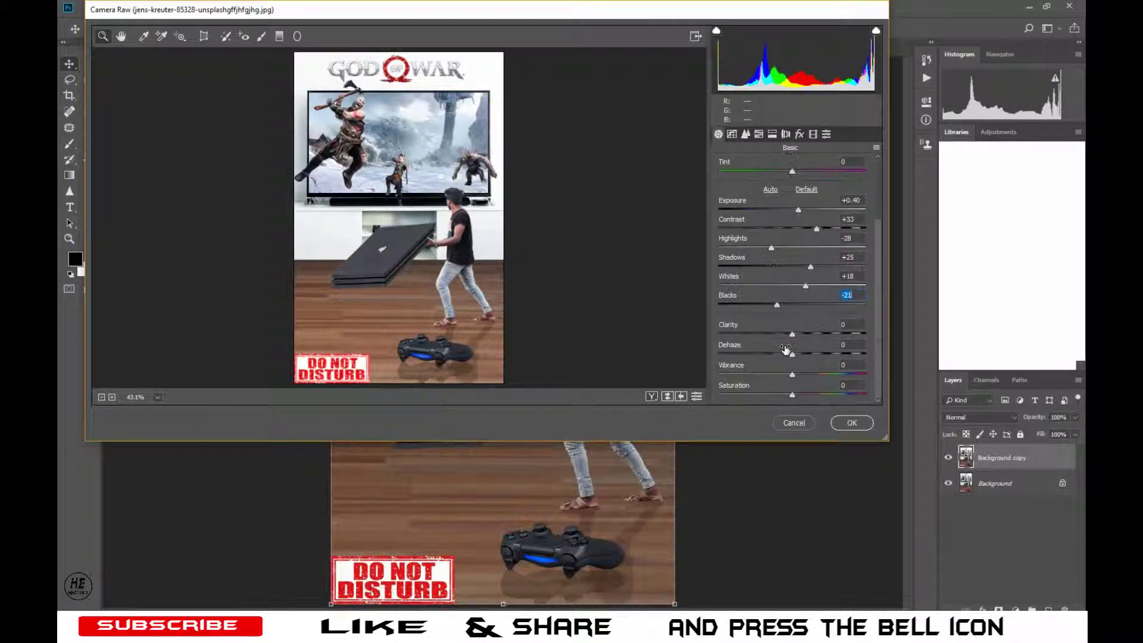
pyautogui.moveTo(792, 334); pyautogui.dragTo(801, 334)
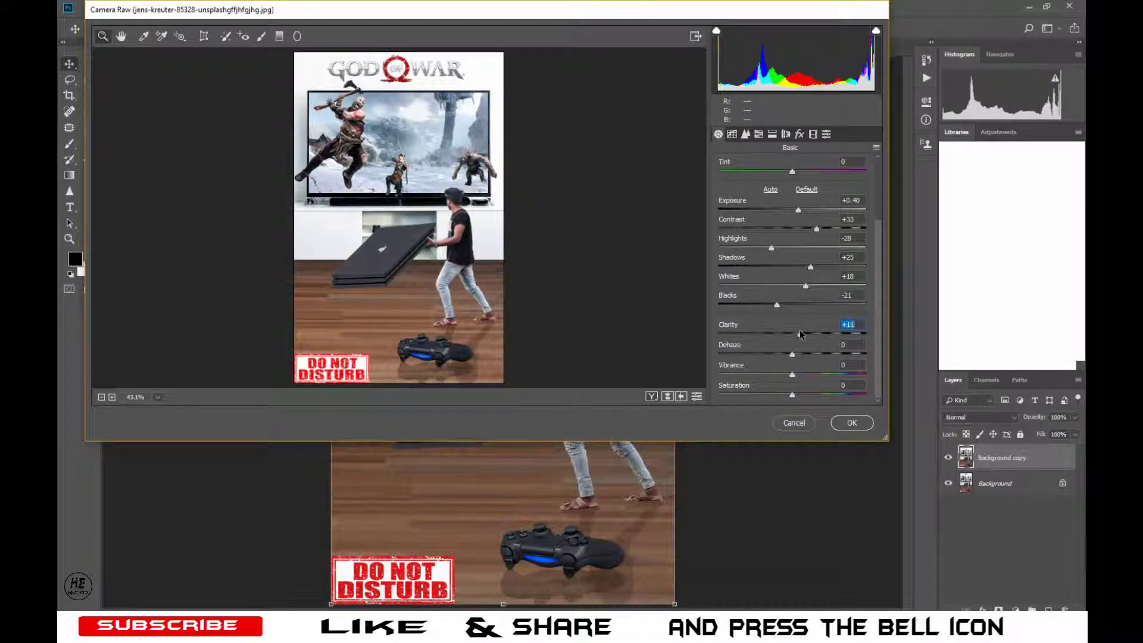
pyautogui.moveTo(792, 375)
pyautogui.mouseDown()
pyautogui.moveTo(830, 374)
pyautogui.moveTo(785, 395)
pyautogui.mouseUp()
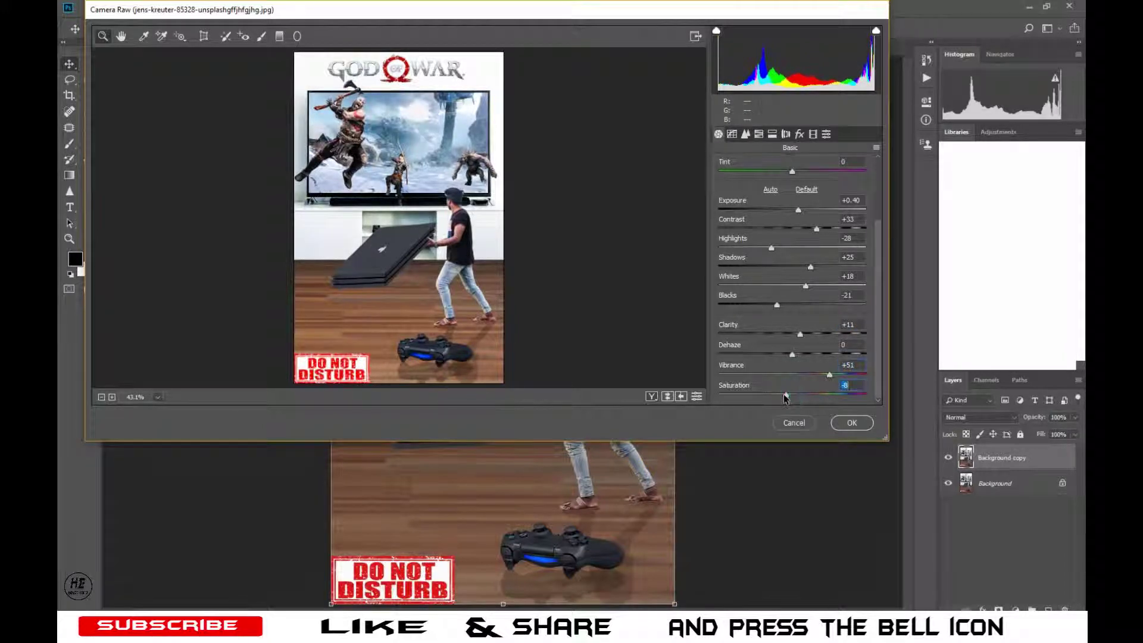
# Set Detail Sharpening amount to 38 and Luminance noise reduction to 19.
pyautogui.click(745, 134)
pyautogui.moveTo(718, 184); pyautogui.dragTo(755, 184)
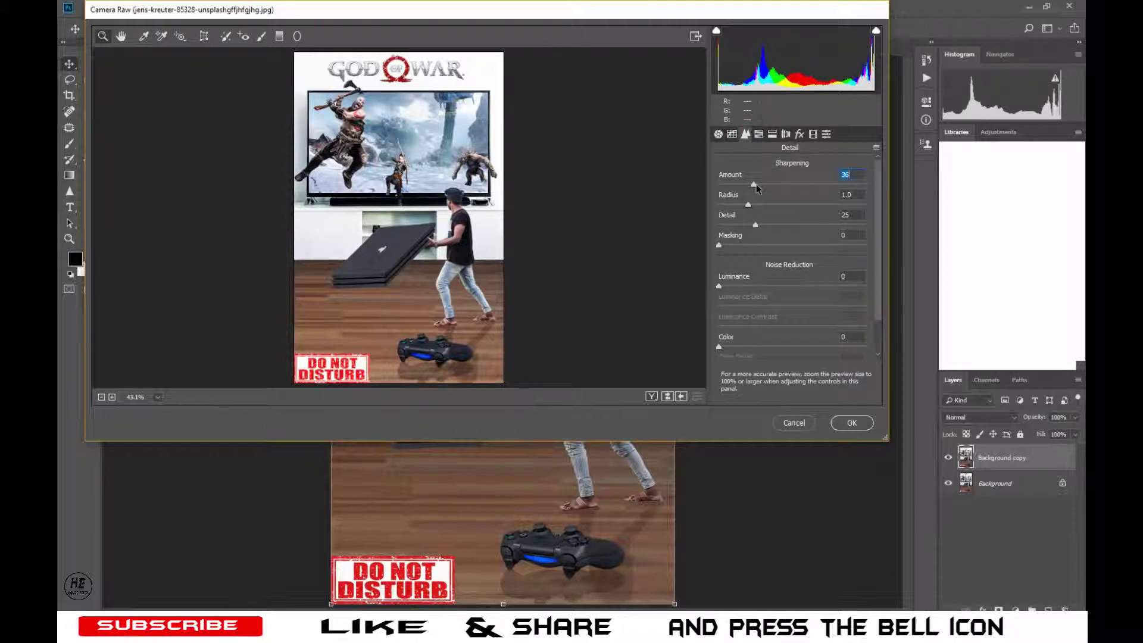
pyautogui.moveTo(718, 287); pyautogui.dragTo(742, 291)
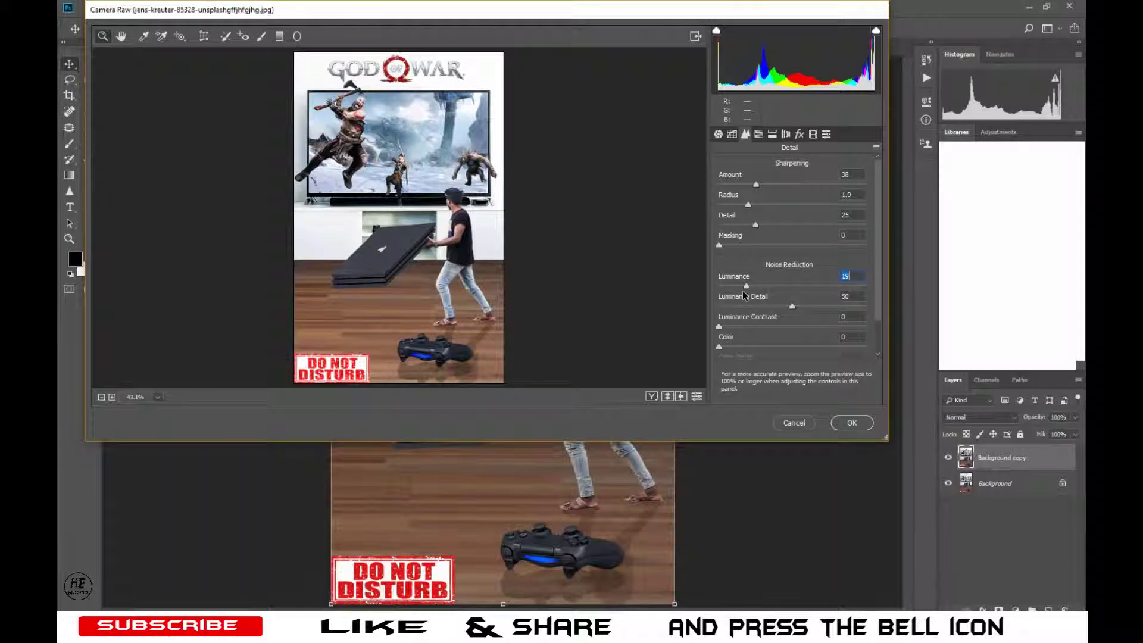
# In HSL, raise Oranges luminance to +13 and shift Blues hue to -13.
pyautogui.click(758, 134)
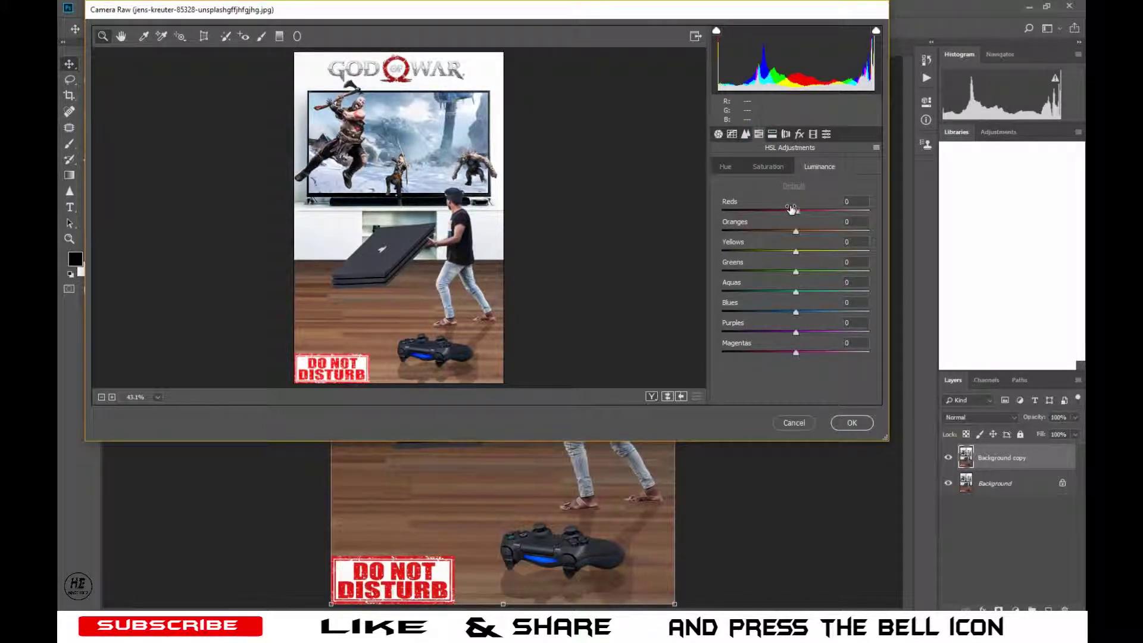
pyautogui.moveTo(797, 231); pyautogui.dragTo(808, 211)
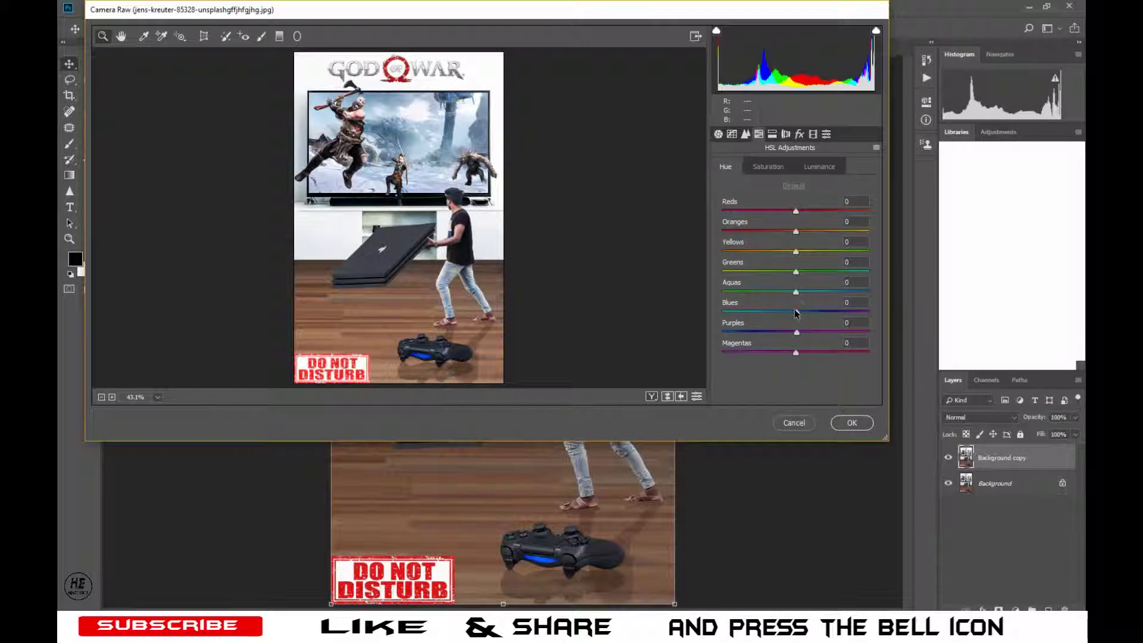
pyautogui.click(852, 302)
pyautogui.write('-30')
pyautogui.moveTo(795, 312); pyautogui.dragTo(792, 311)
pyautogui.press('Down')
pyautogui.press('Down')
pyautogui.press('Down')
pyautogui.press('Down')
# Set Aquas hue to +20, add a -15 post-crop vignette, and apply the grade.
pyautogui.moveTo(797, 293); pyautogui.dragTo(810, 293)
pyautogui.click(799, 134)
pyautogui.click(794, 293)
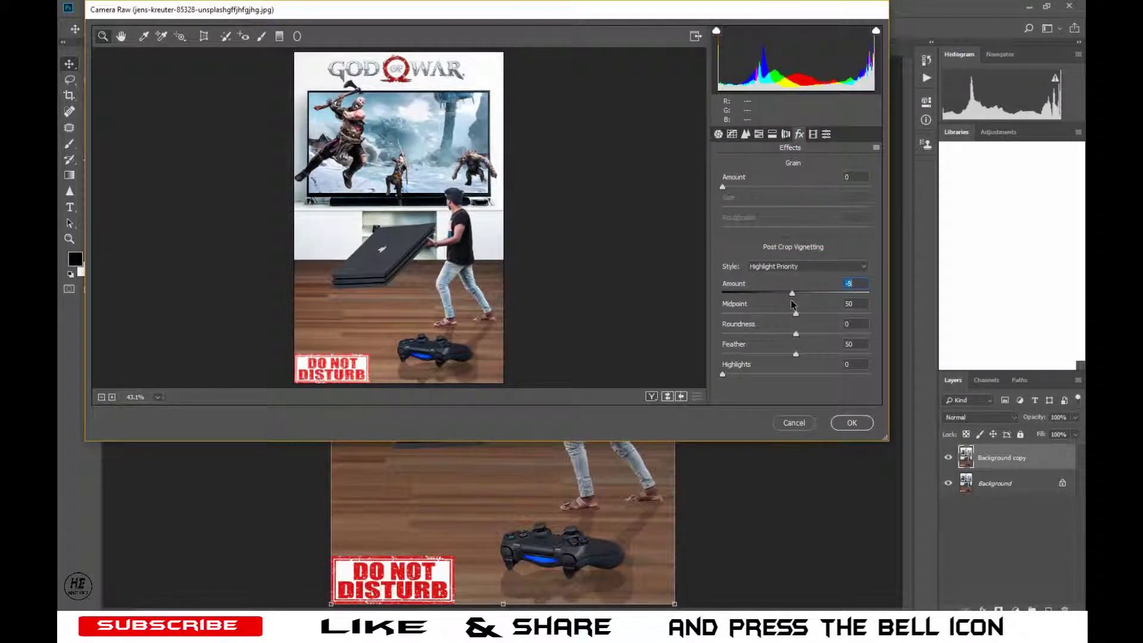
pyautogui.moveTo(790, 301); pyautogui.dragTo(783, 302)
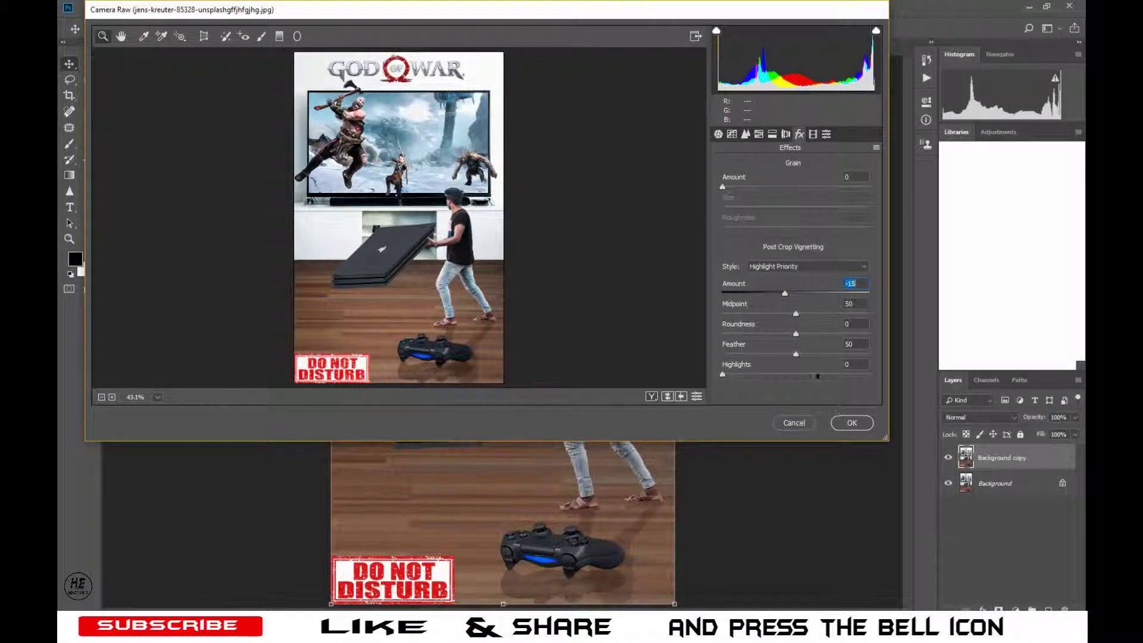
pyautogui.click(851, 422)
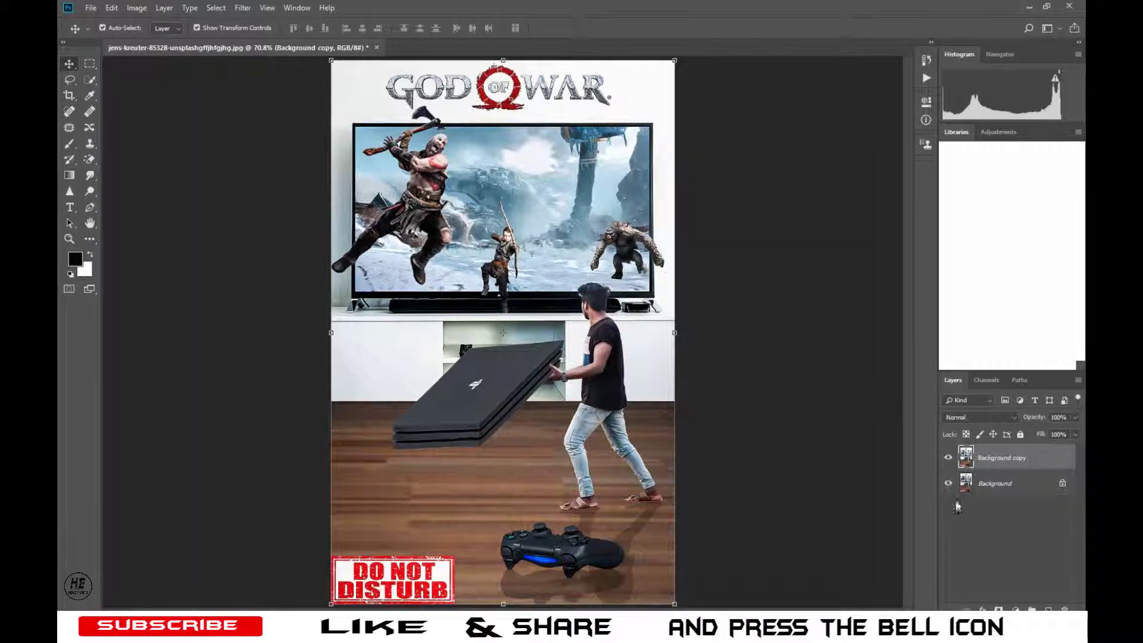
pyautogui.click(948, 457)
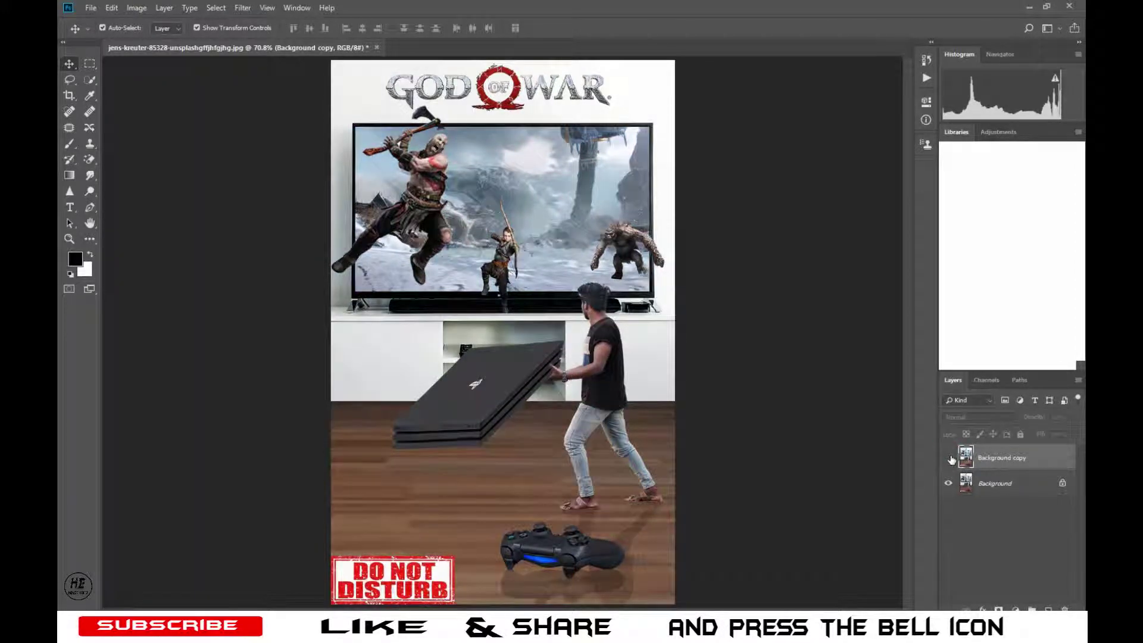
pyautogui.click(948, 457)
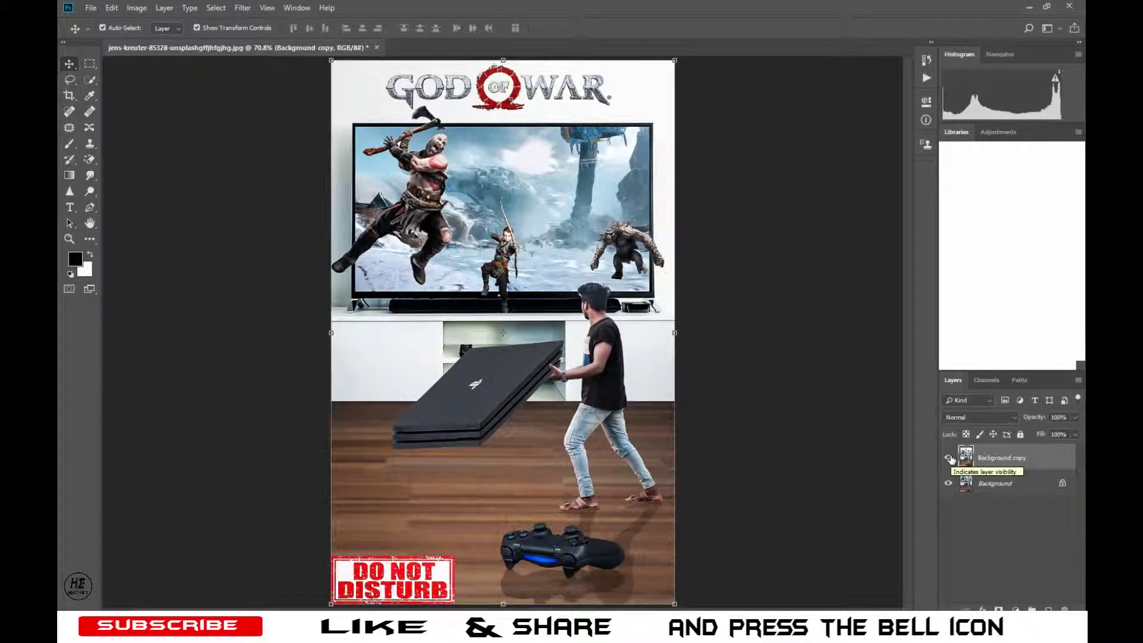